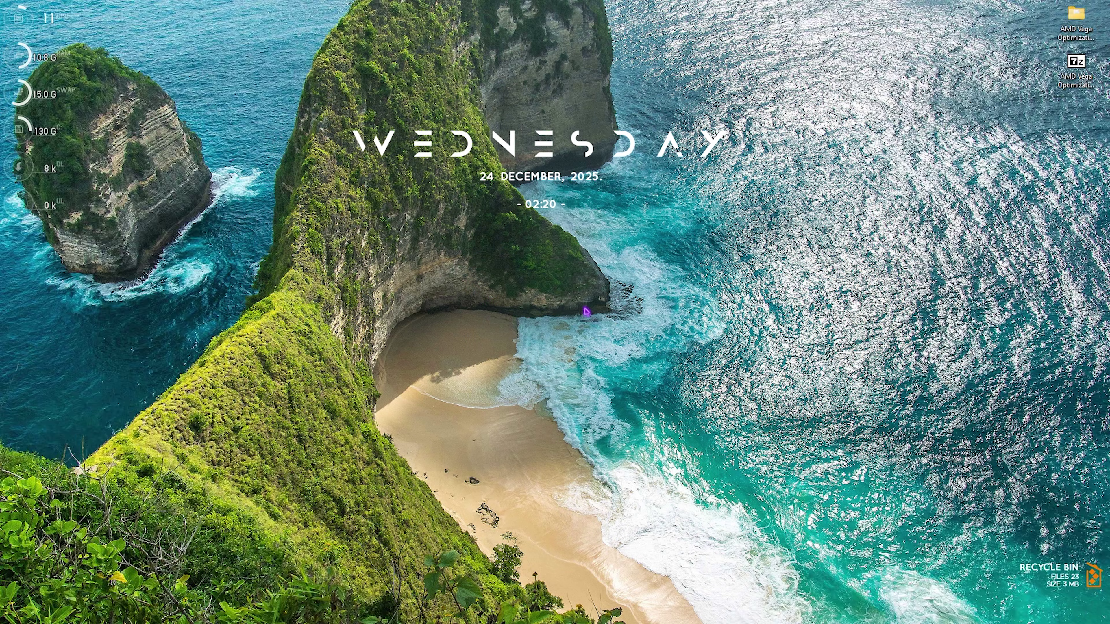
Bring up the Start menu with the Windows key
key(super)
Launch Settings from a 'settings' search and turn Transparency effects off under Personalisation > Colours
text(settings)
click(440, 296)
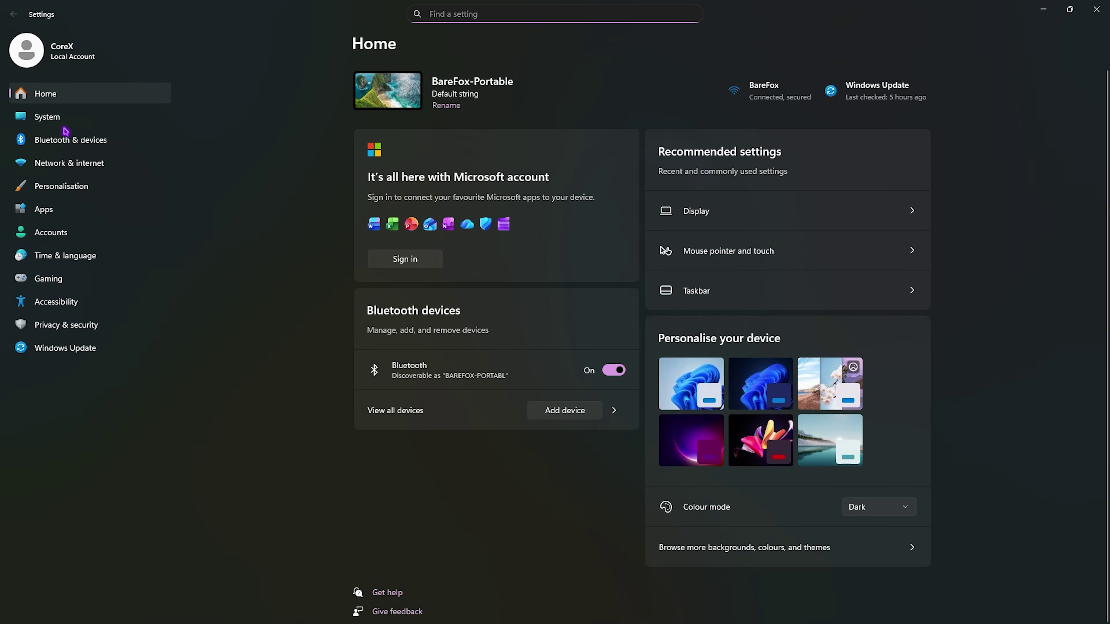
click(65, 186)
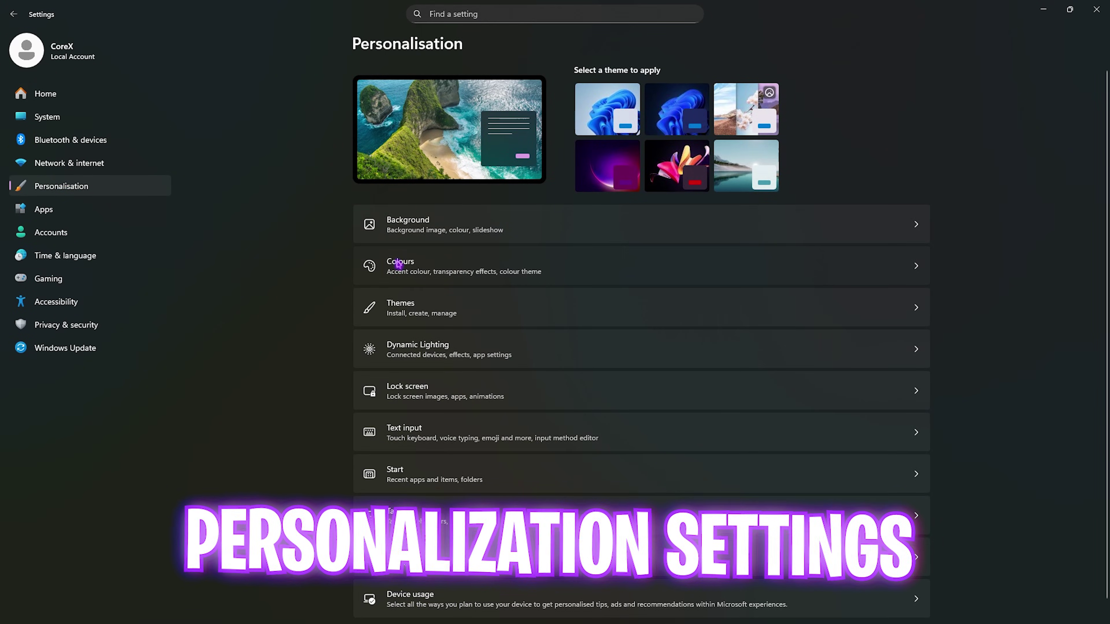
click(398, 266)
click(910, 243)
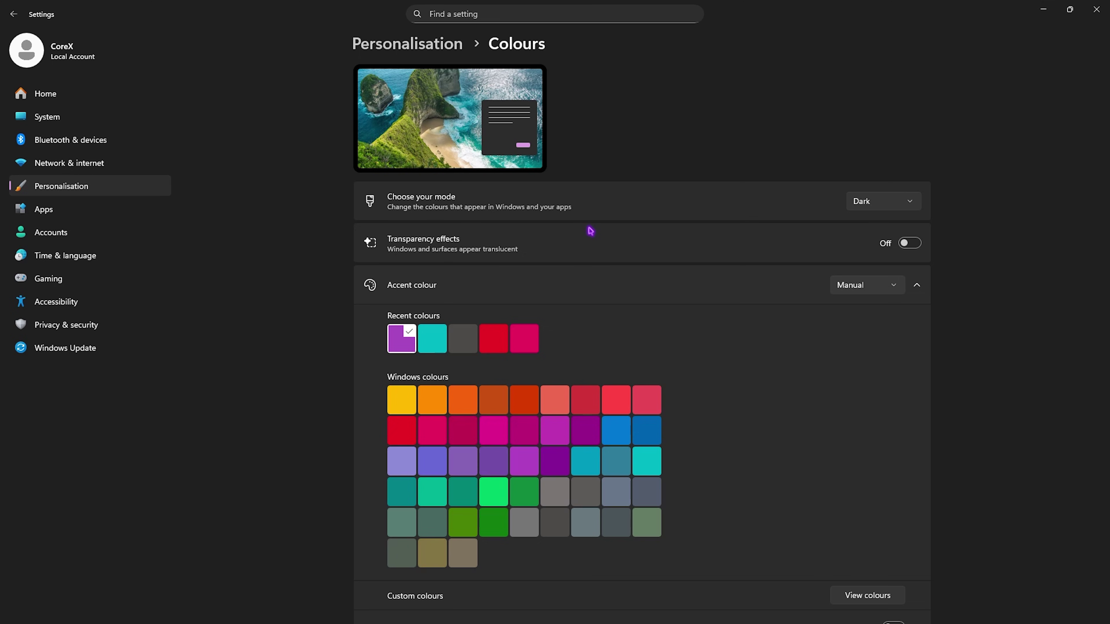
click(82, 283)
Turn off both Game Bar controller options, including the Guide button shortcut
click(411, 83)
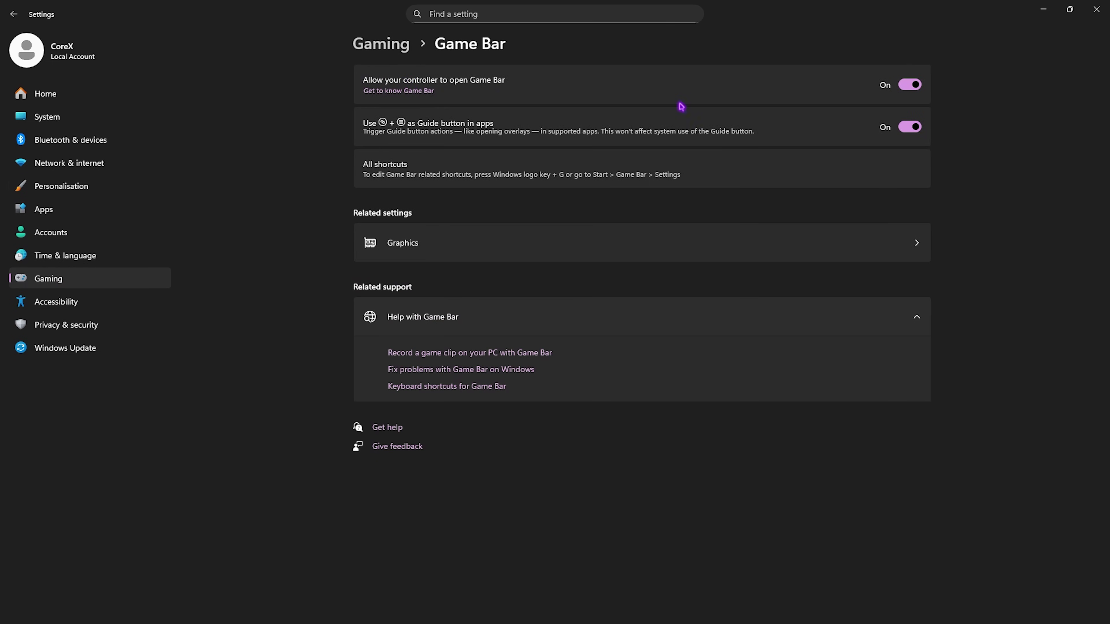
click(910, 85)
click(911, 128)
Confirm Game Mode is on and go to the related Graphics settings page
click(401, 45)
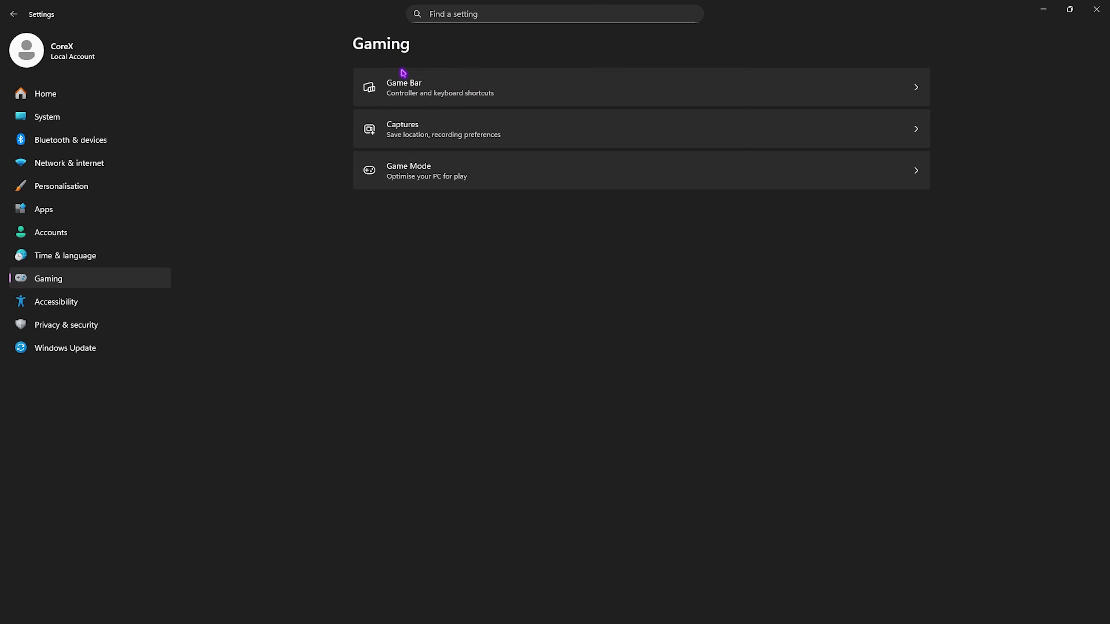
click(411, 169)
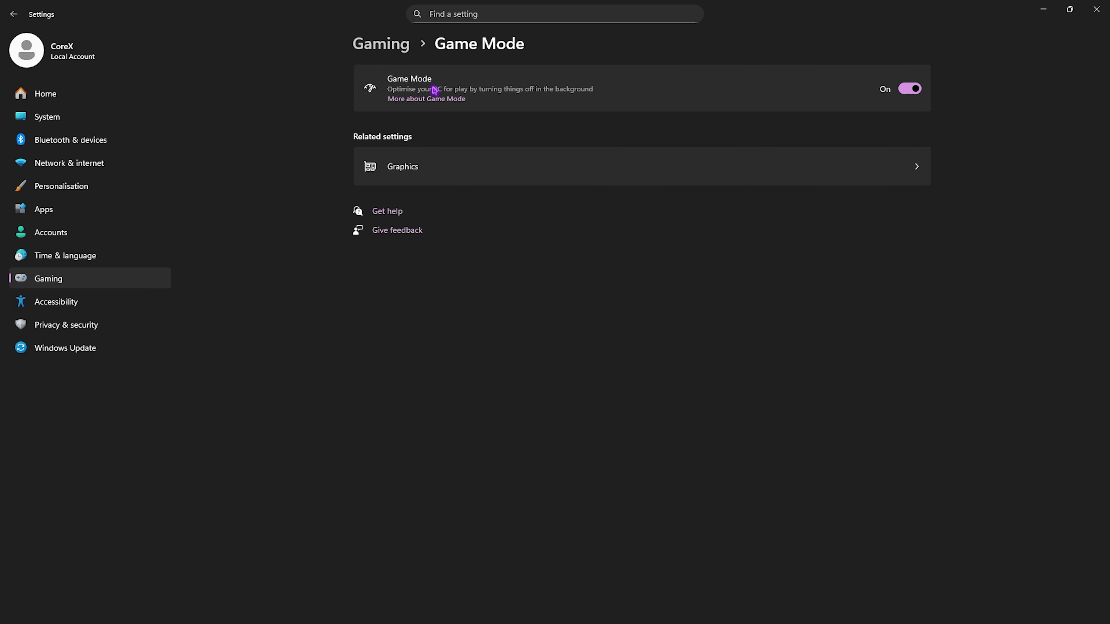
click(417, 168)
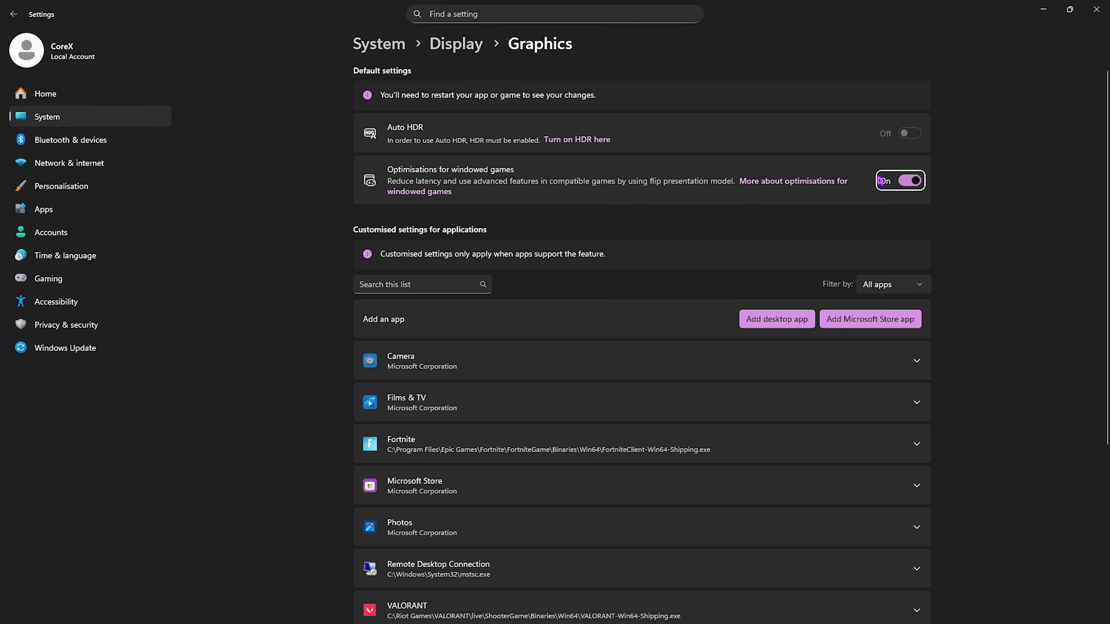
Go to the Windows Update page from the Settings sidebar
click(81, 353)
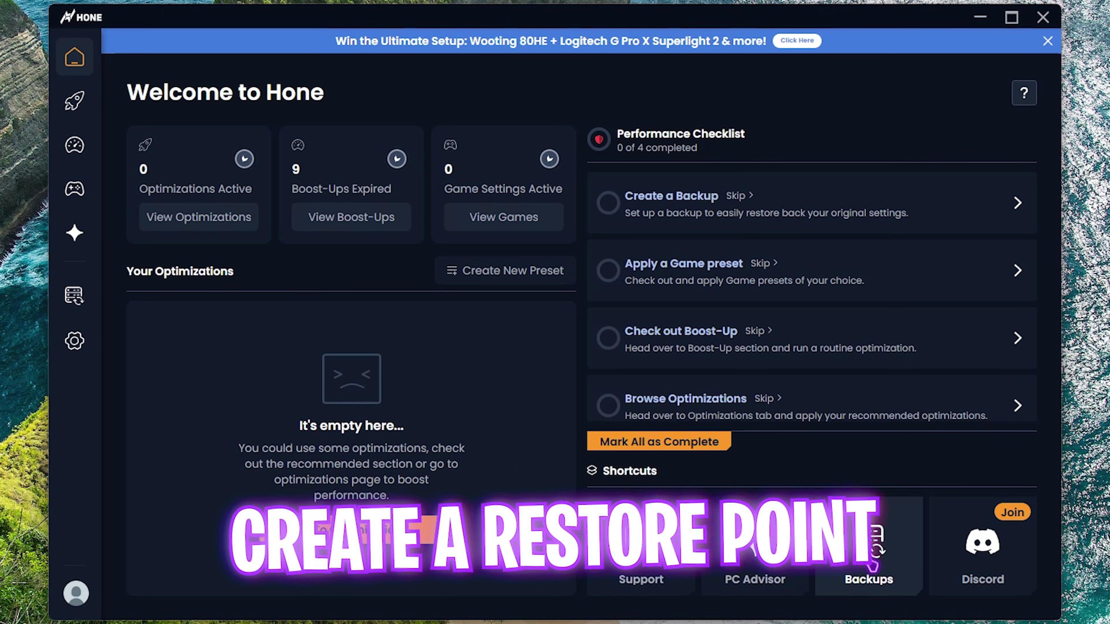
Check Hone's system backups, then browse General tweaks like Timer Resolution and DSCP
click(871, 566)
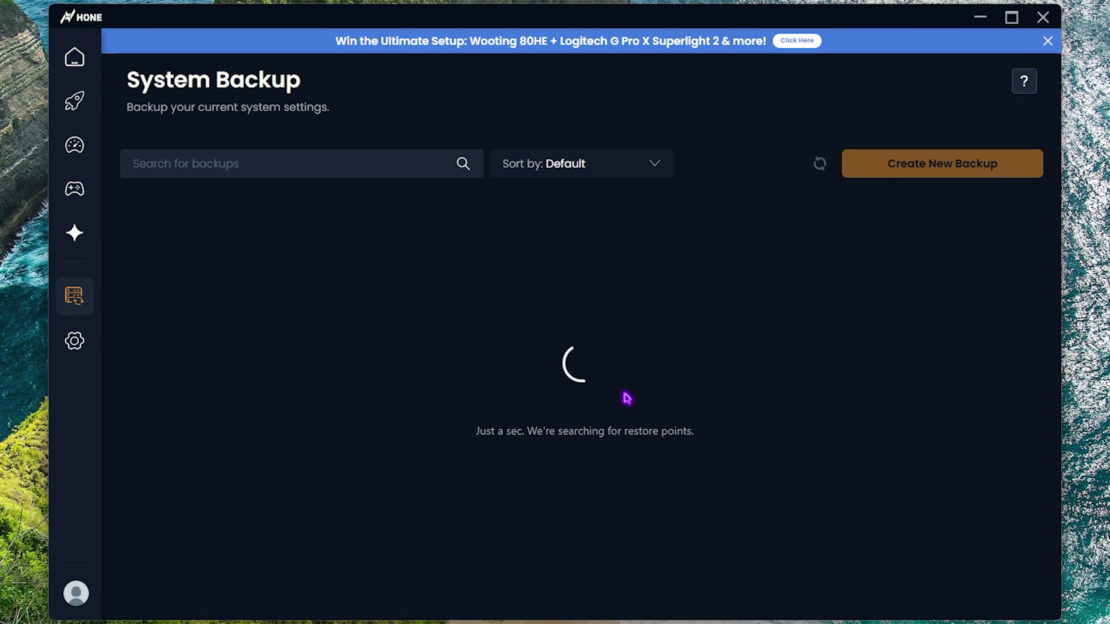
click(175, 105)
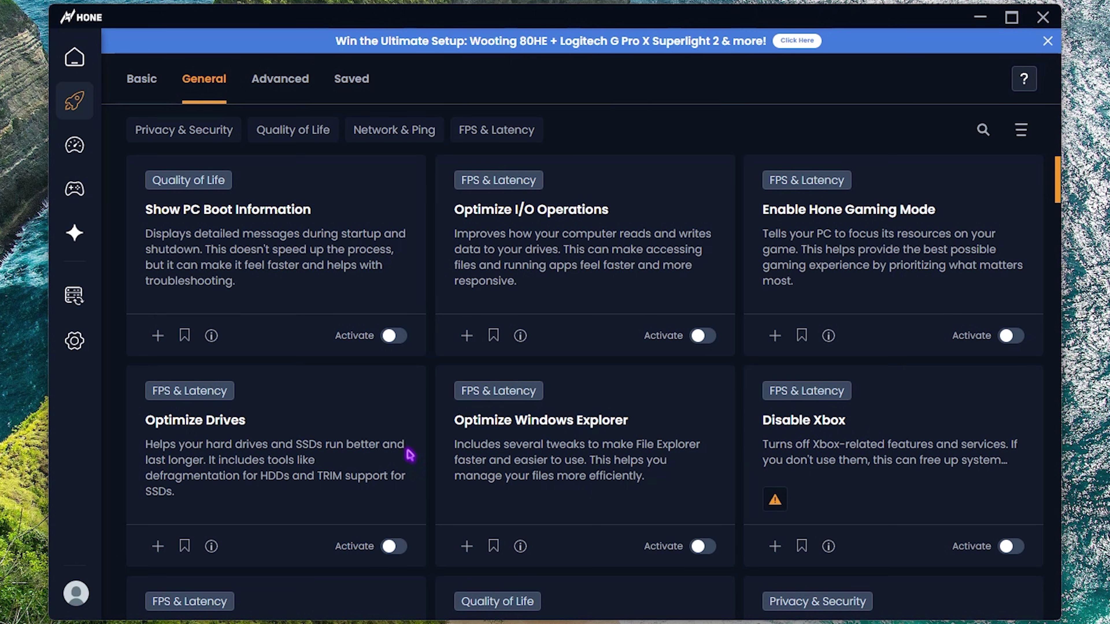
scroll(247, 431, down, 7)
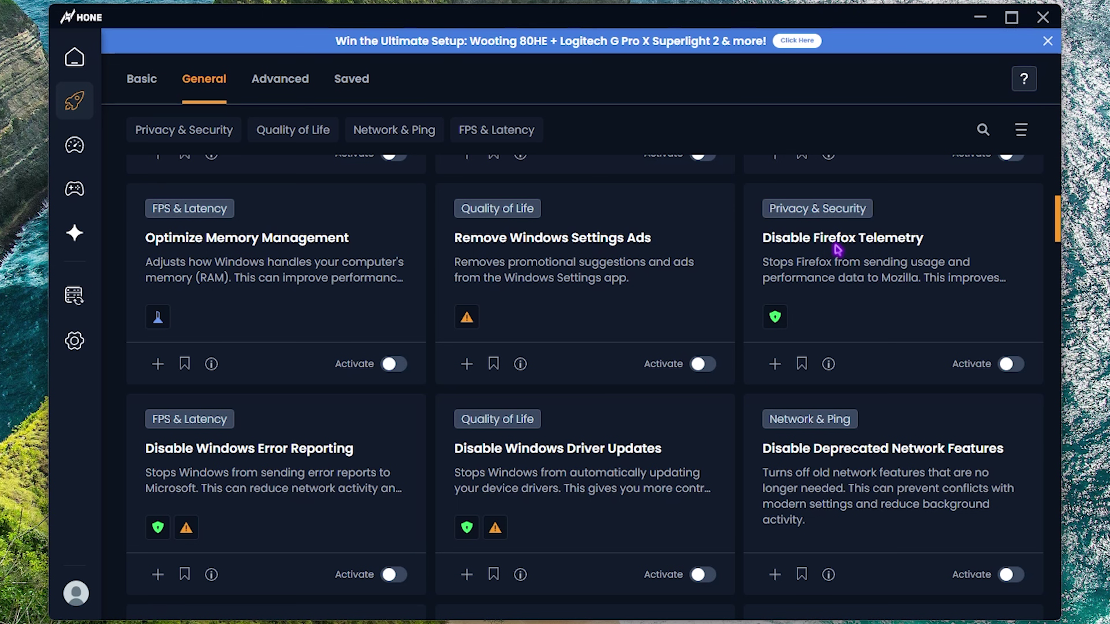
scroll(837, 249, down, 5)
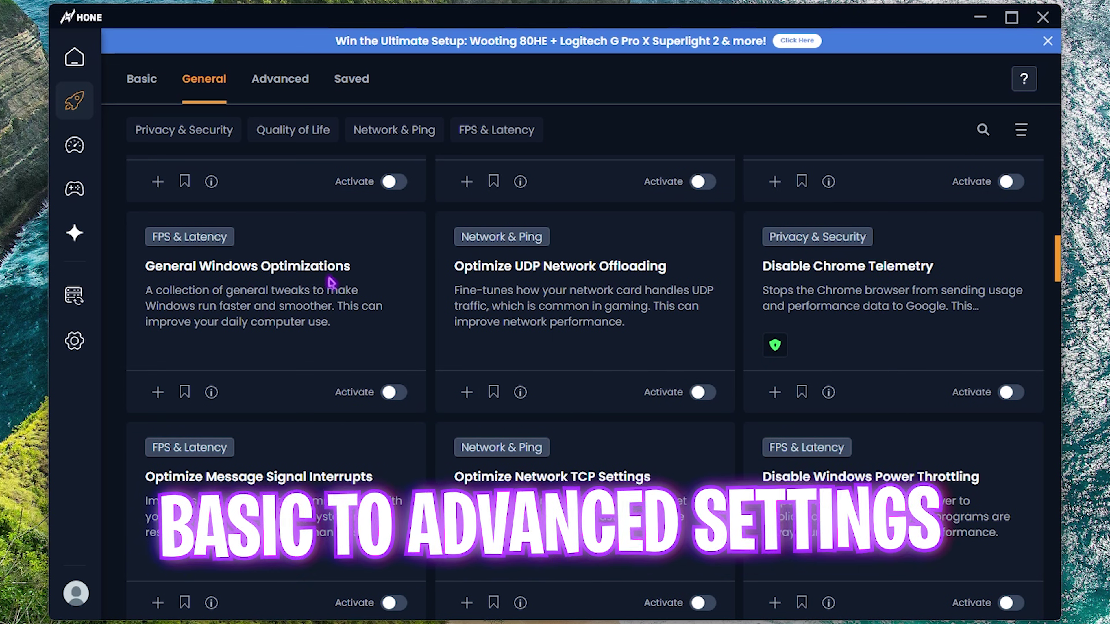
scroll(637, 402, down, 4)
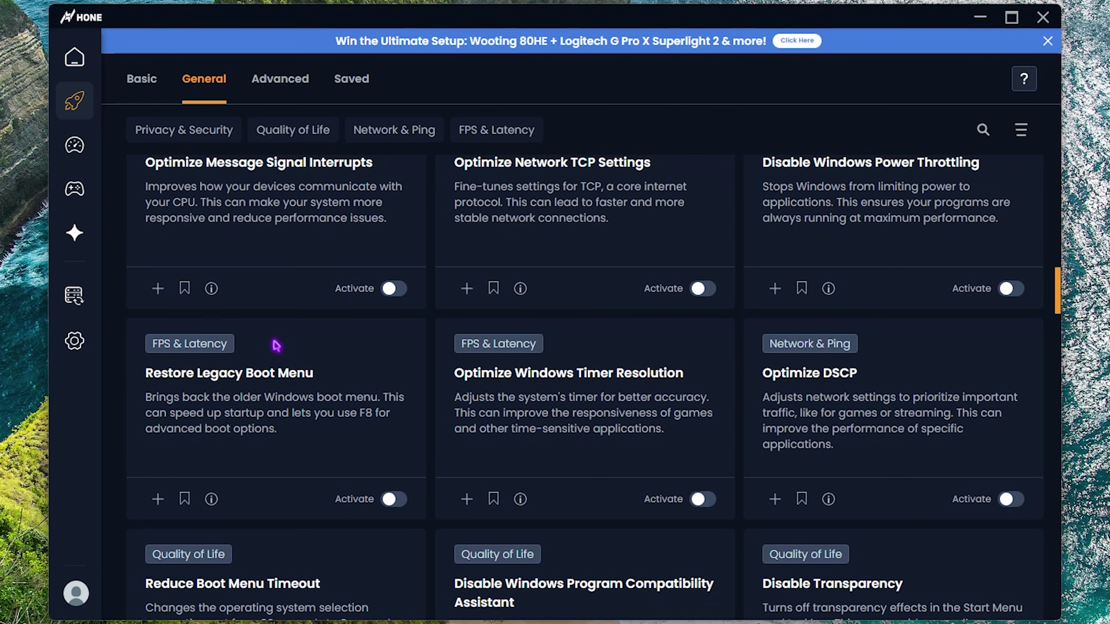
click(144, 147)
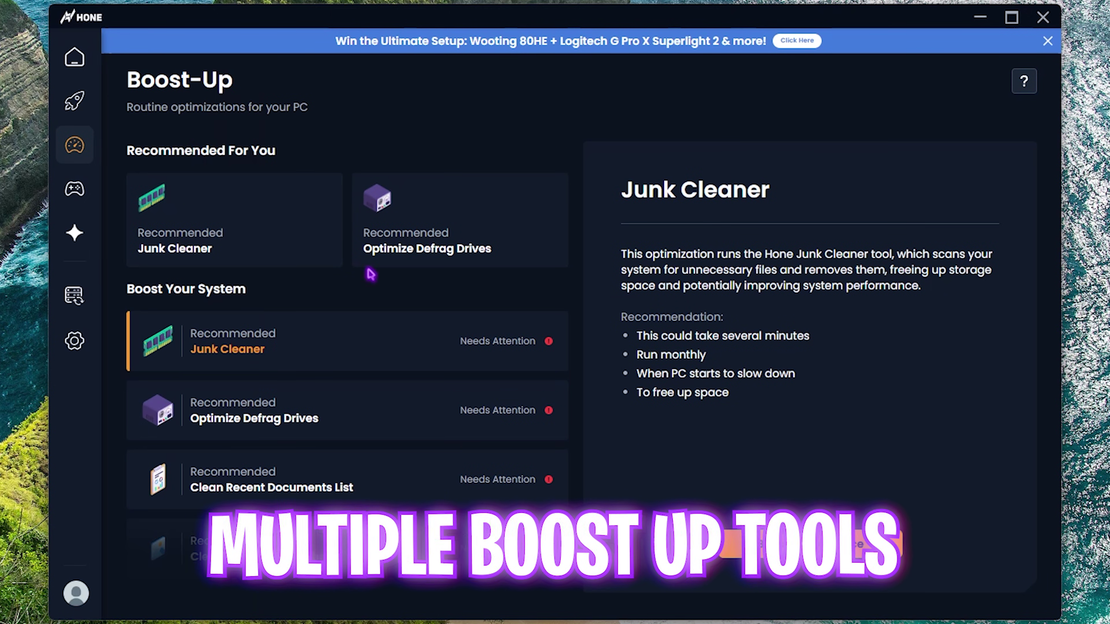
Browse Boost-Up cleaners like Junk Cleaner and Clean Discord Cache, then go to the Games library
scroll(271, 341, down, 2)
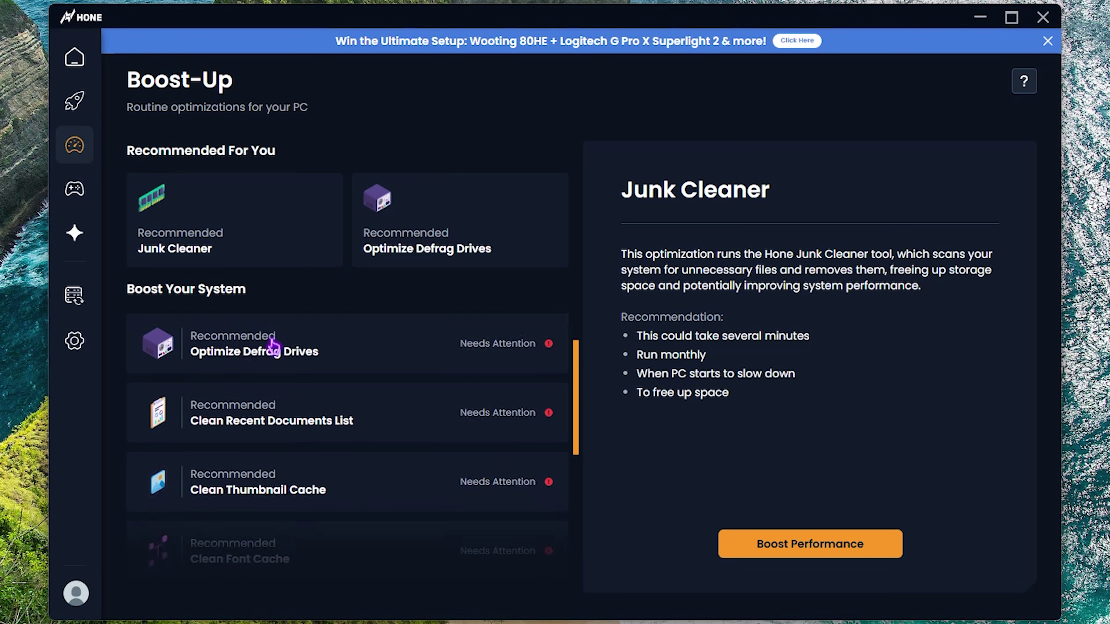
scroll(297, 385, down, 2)
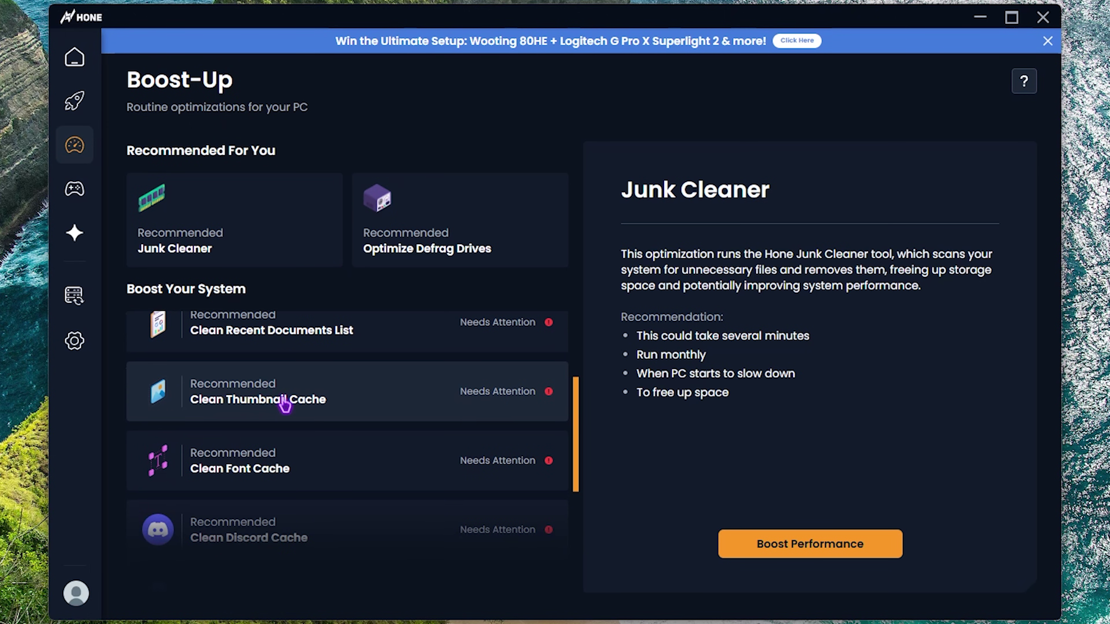
scroll(218, 414, down, 2)
scroll(221, 442, down, 2)
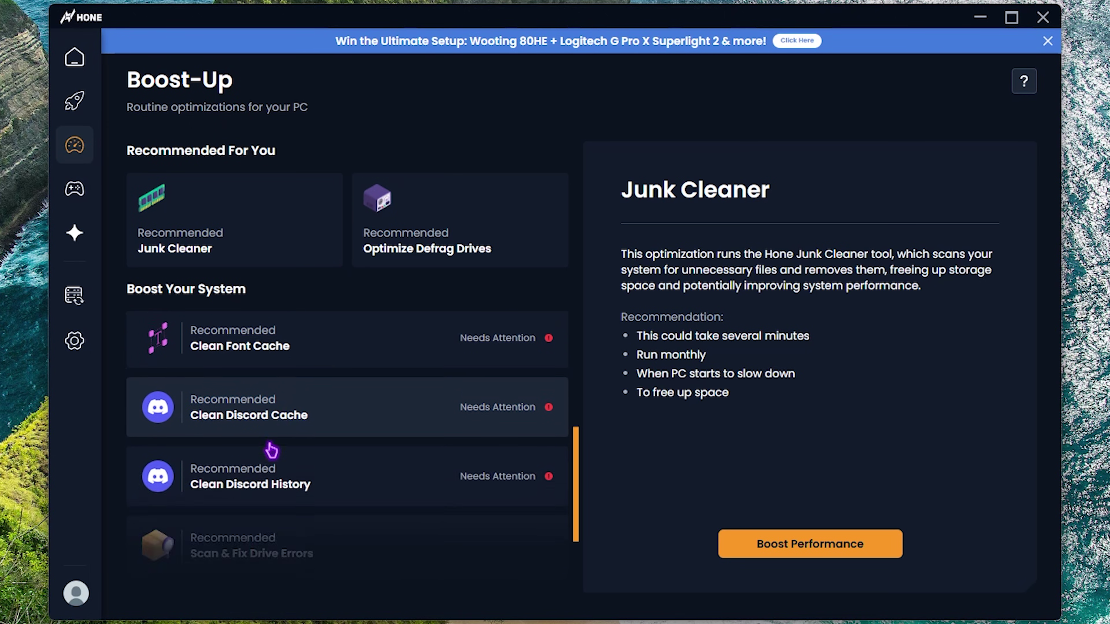
scroll(262, 447, down, 2)
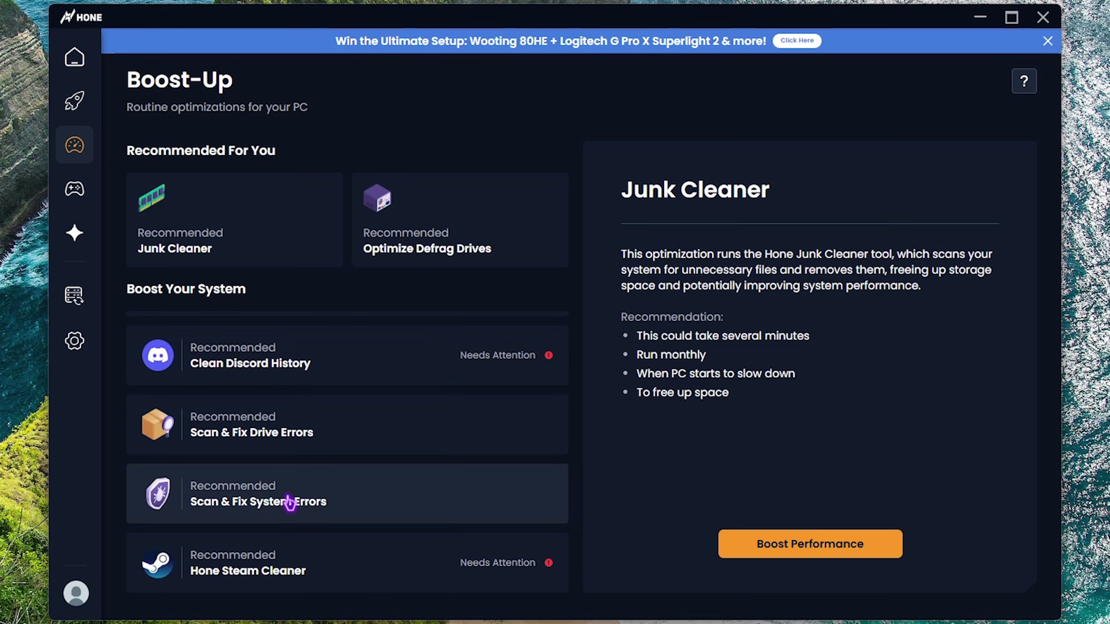
scroll(289, 503, up, 10)
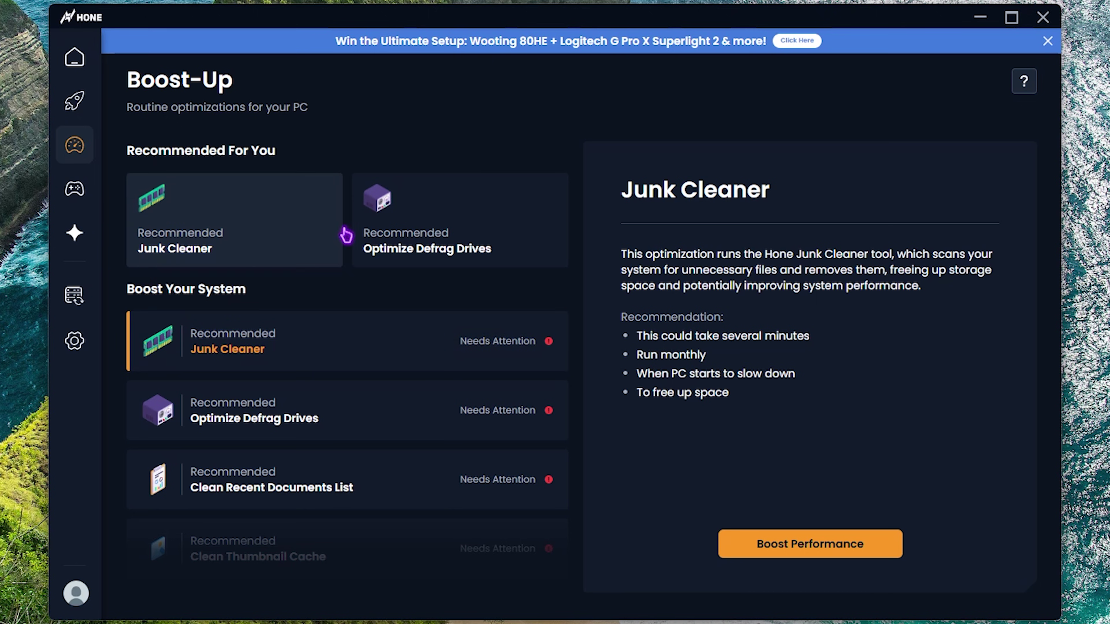
click(126, 202)
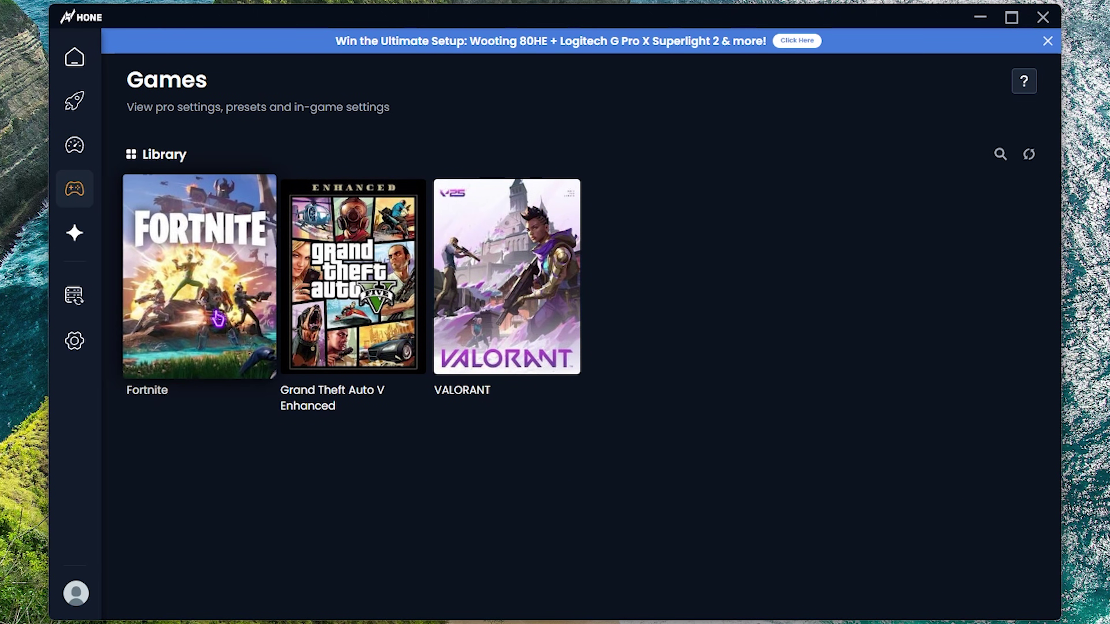
Review the 18 optimizations in Fortnite's Power Mode preset
click(191, 251)
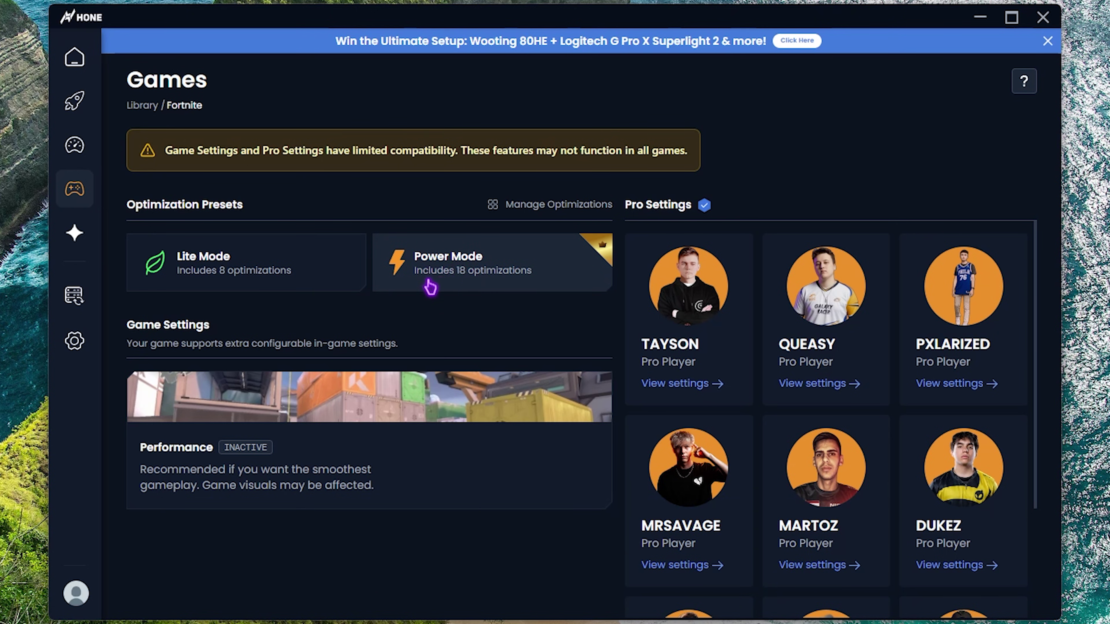
click(480, 284)
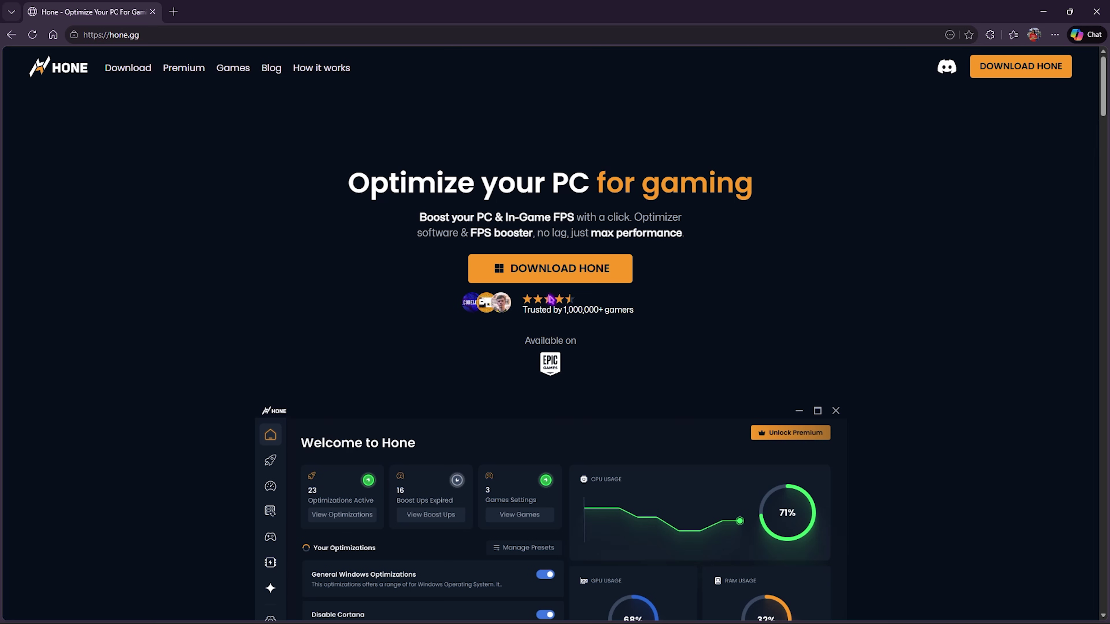
scroll(551, 300, down, 5)
scroll(354, 333, up, 5)
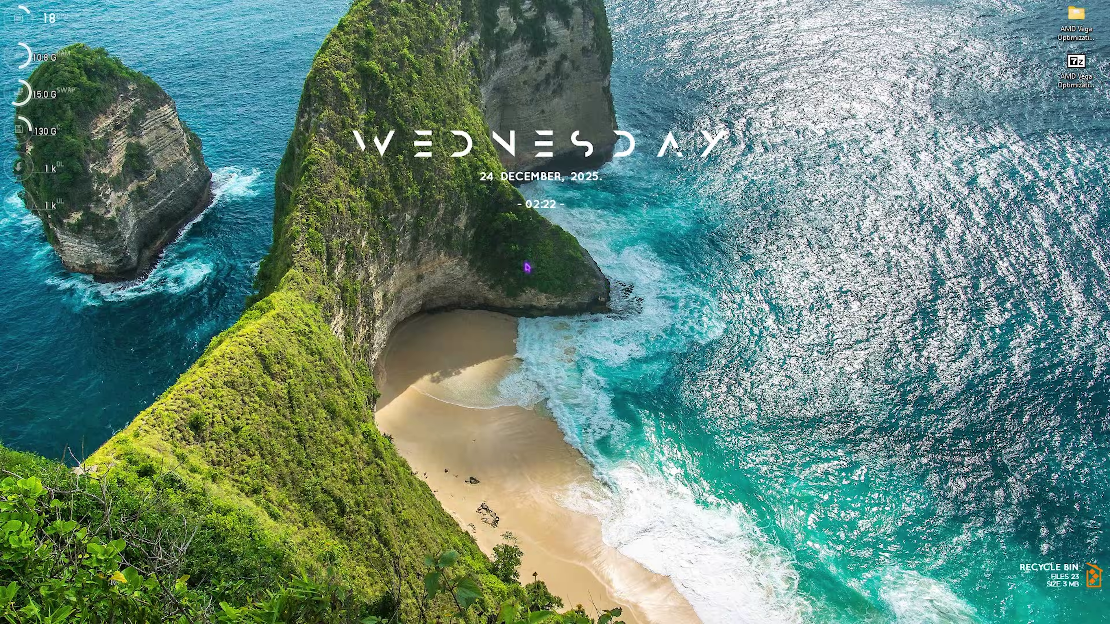
Launch AMD Software: Adrenalin Edition from the desktop right-click menu
right_click(585, 269)
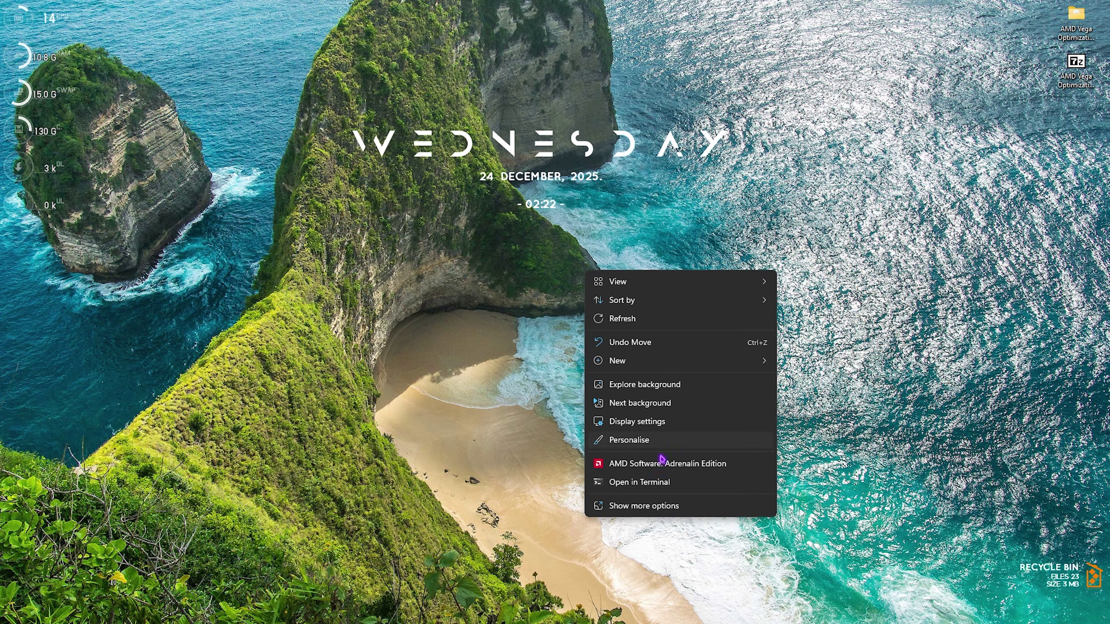
click(662, 467)
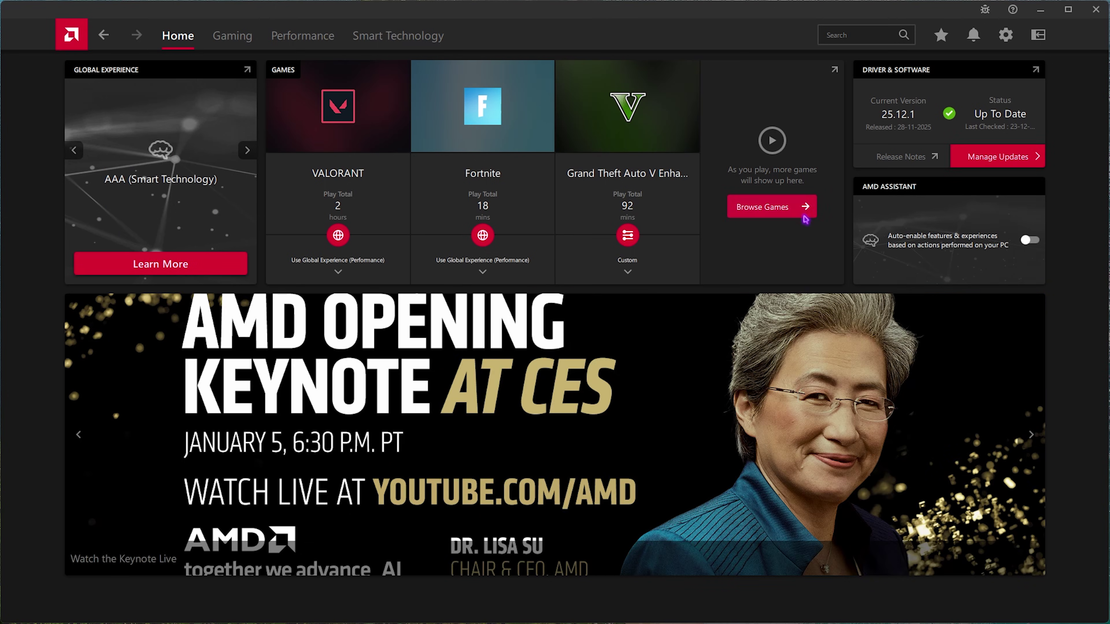
Go to Gaming > Graphics with the Performance profile and expand the Basic View dropdown
click(238, 39)
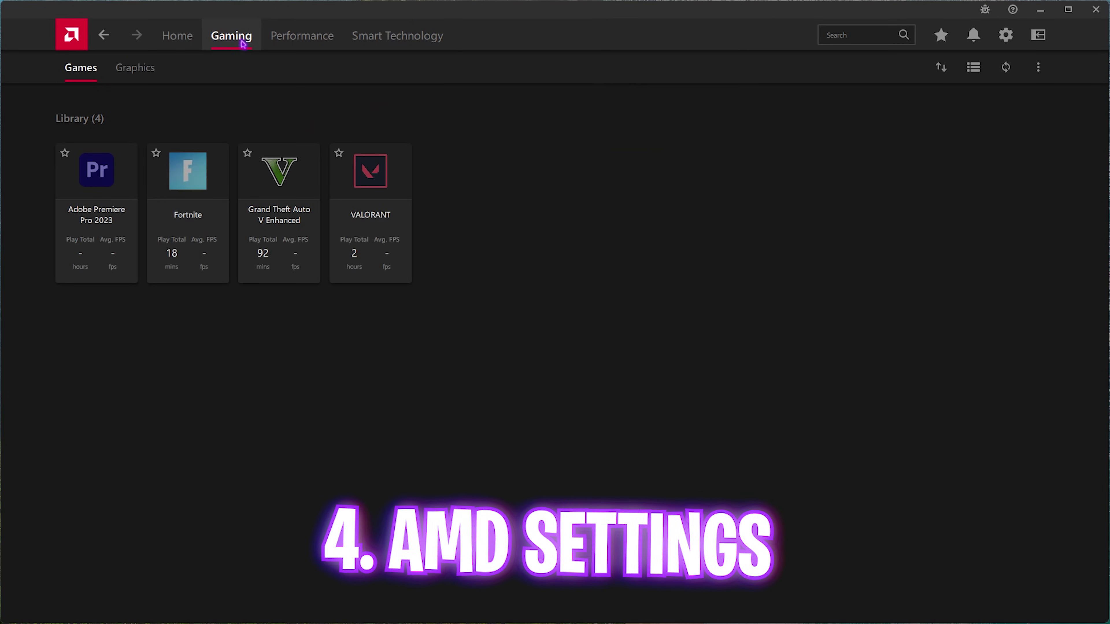
click(141, 70)
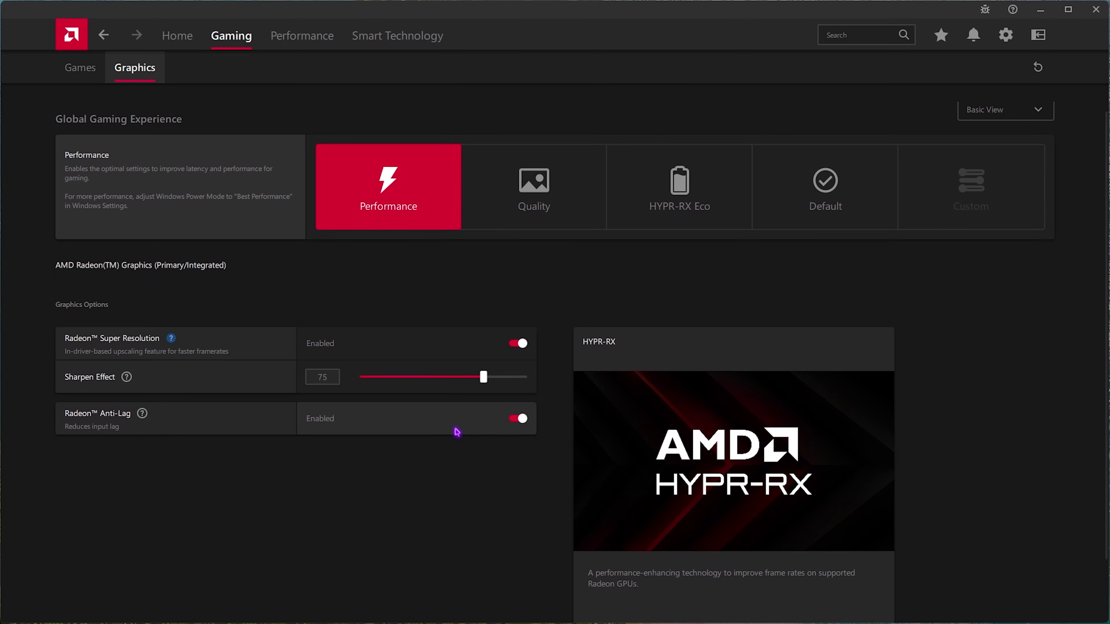
scroll(456, 431, down, 2)
scroll(456, 431, up, 2)
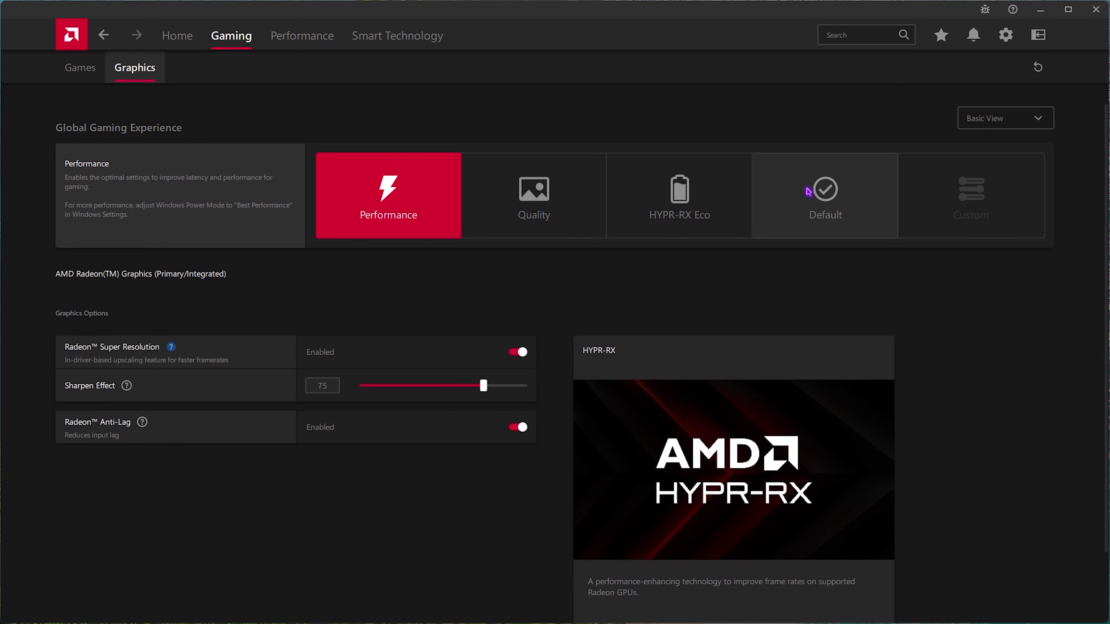
click(983, 122)
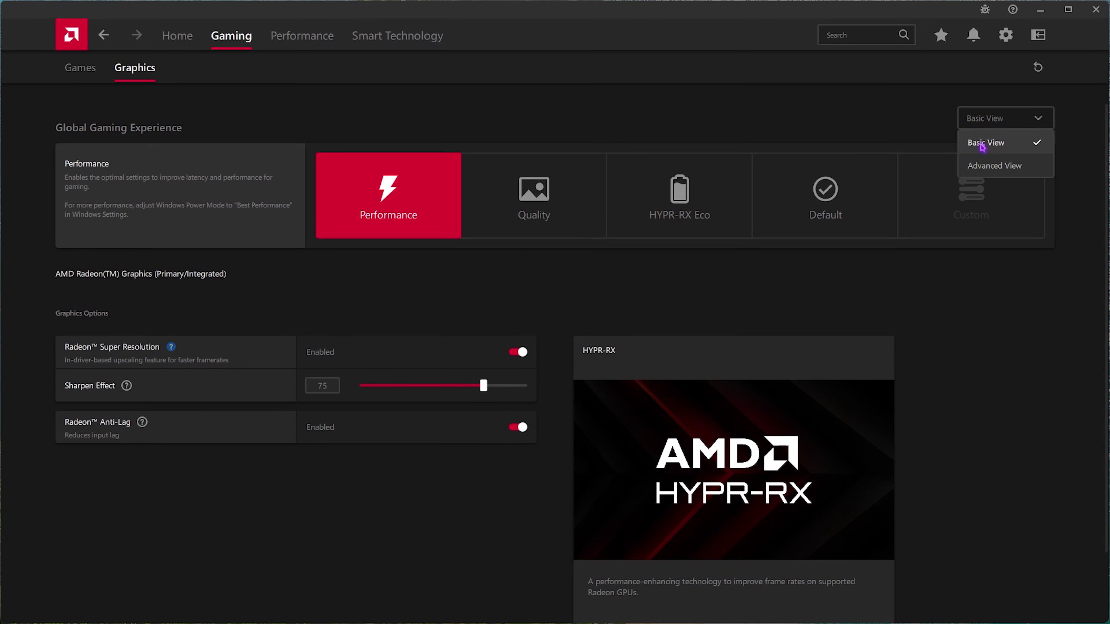
Switch to Advanced View and set Wait for Vertical Refresh to Always off
click(996, 166)
scroll(215, 466, down, 10)
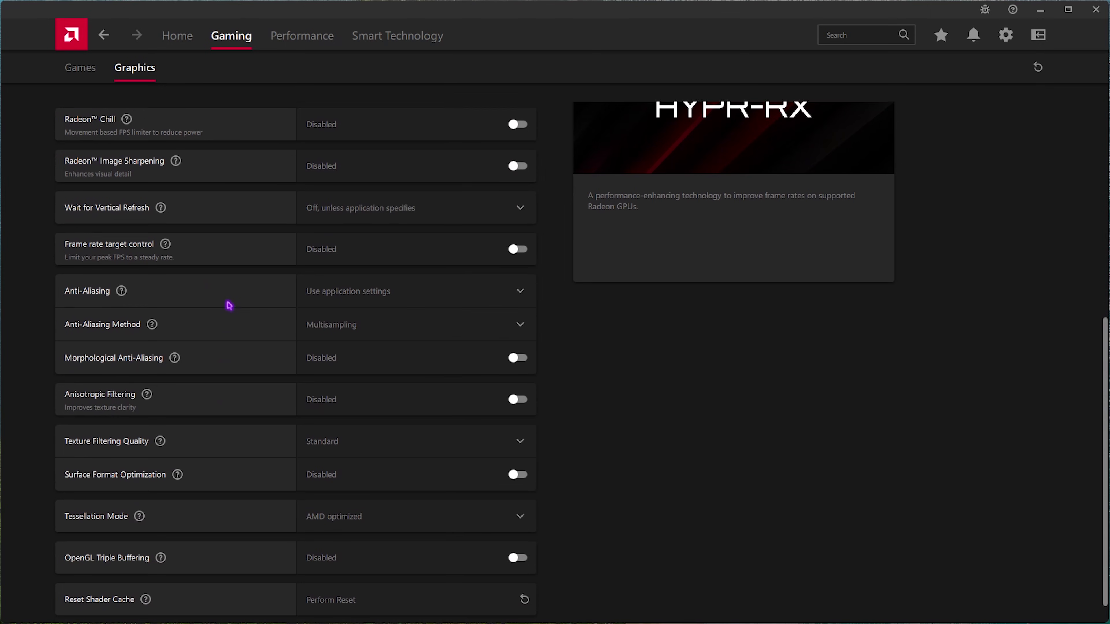
scroll(239, 268, up, 6)
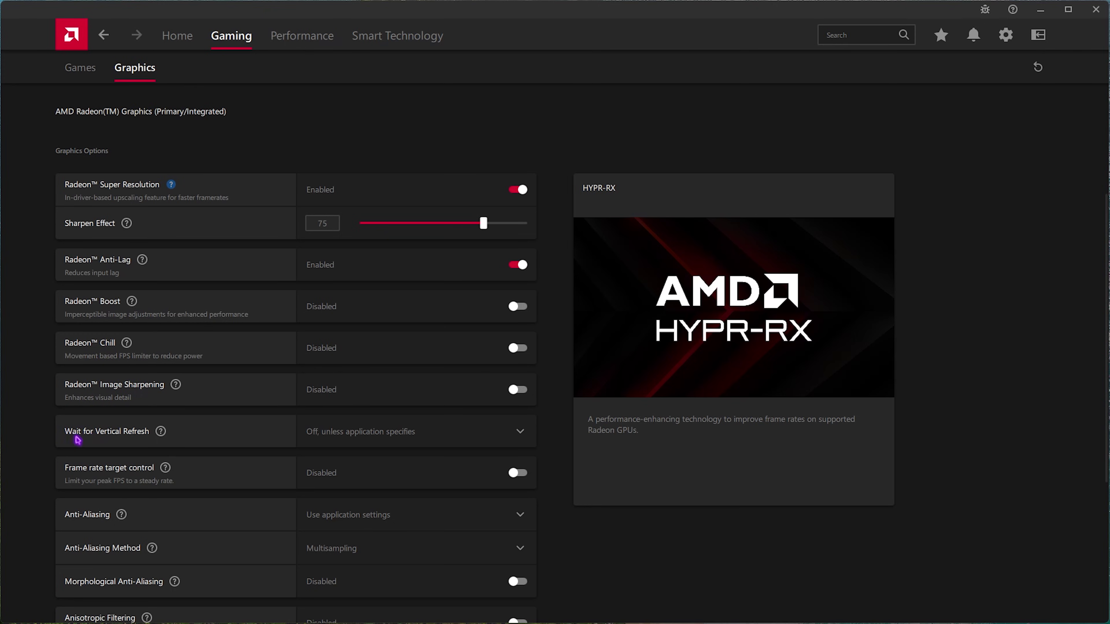
click(373, 436)
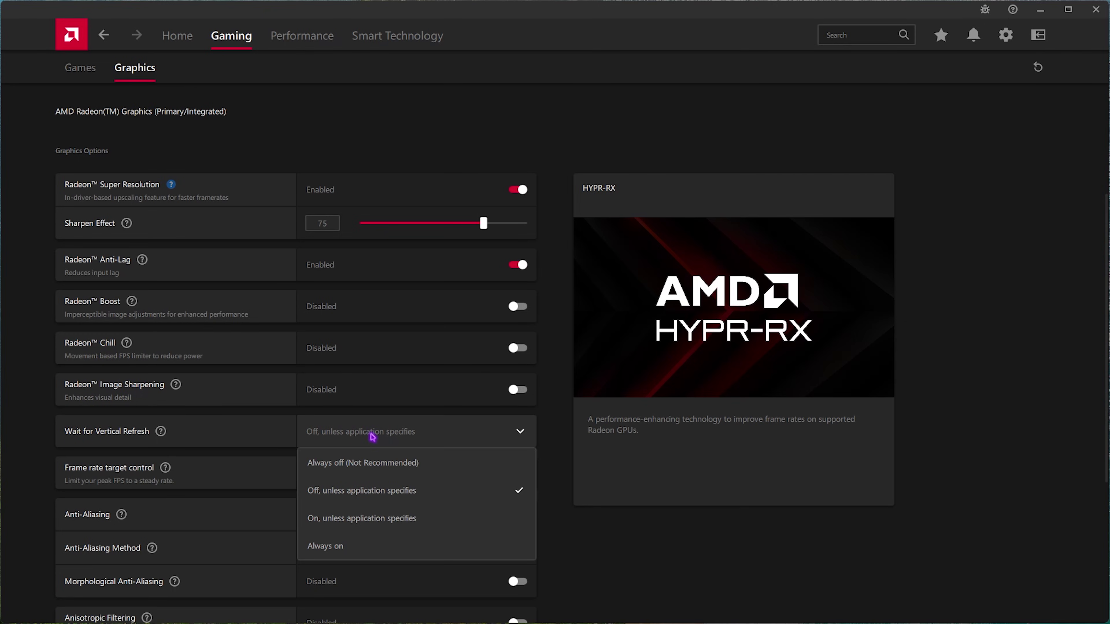
click(355, 462)
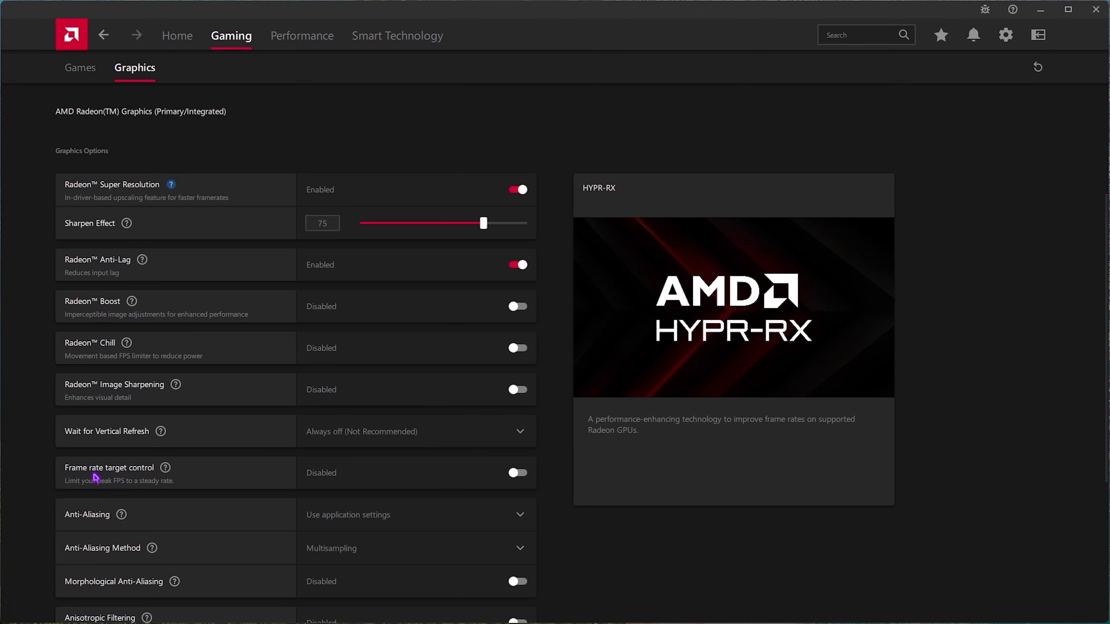
Keep anti-aliasing on application settings with Adaptive multisampling, and enable Anisotropic Filtering
scroll(359, 476, down, 1)
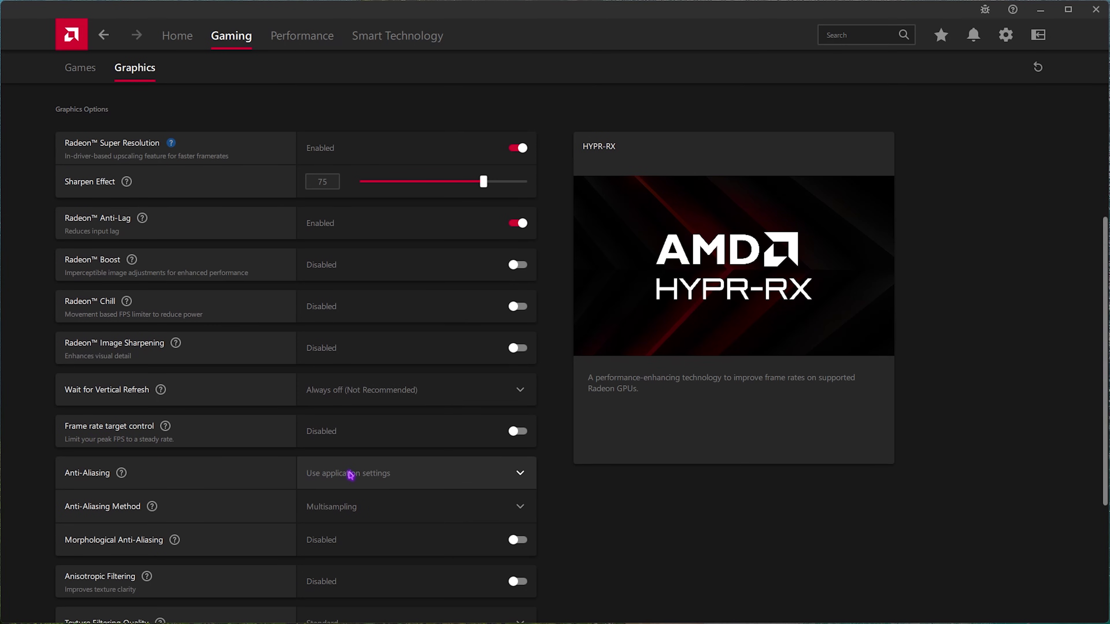
click(352, 473)
click(323, 505)
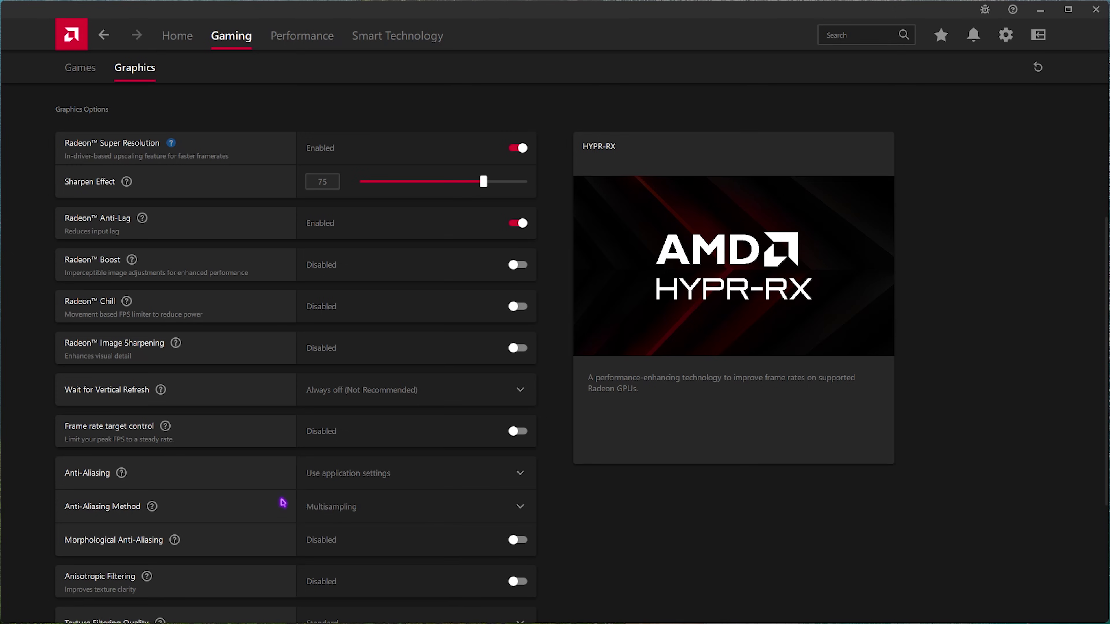
click(297, 509)
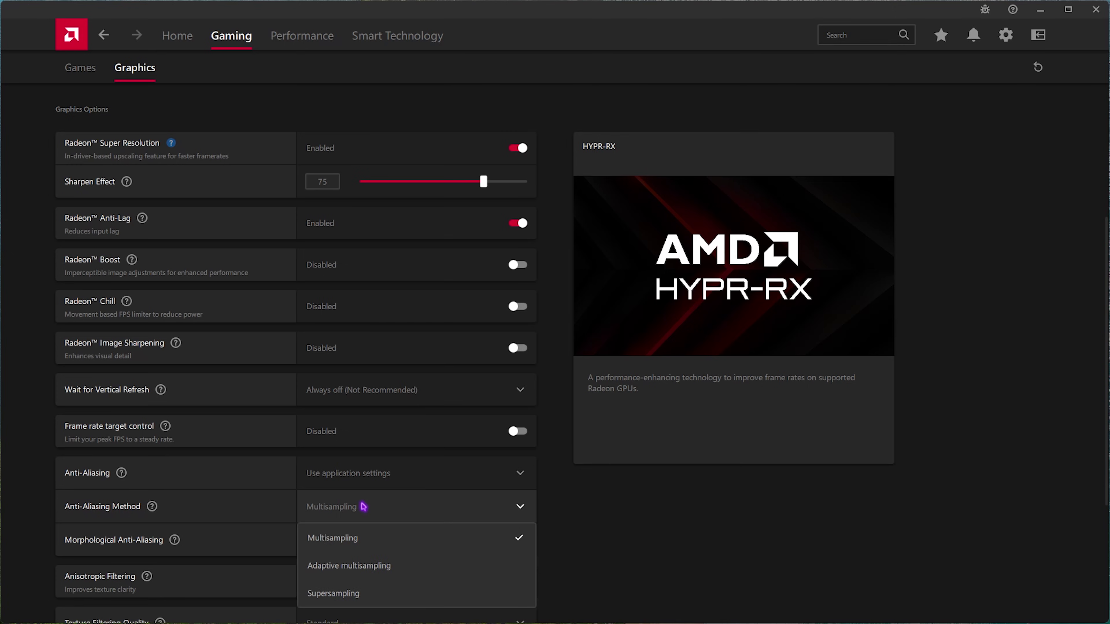
click(339, 566)
scroll(334, 538, down, 1)
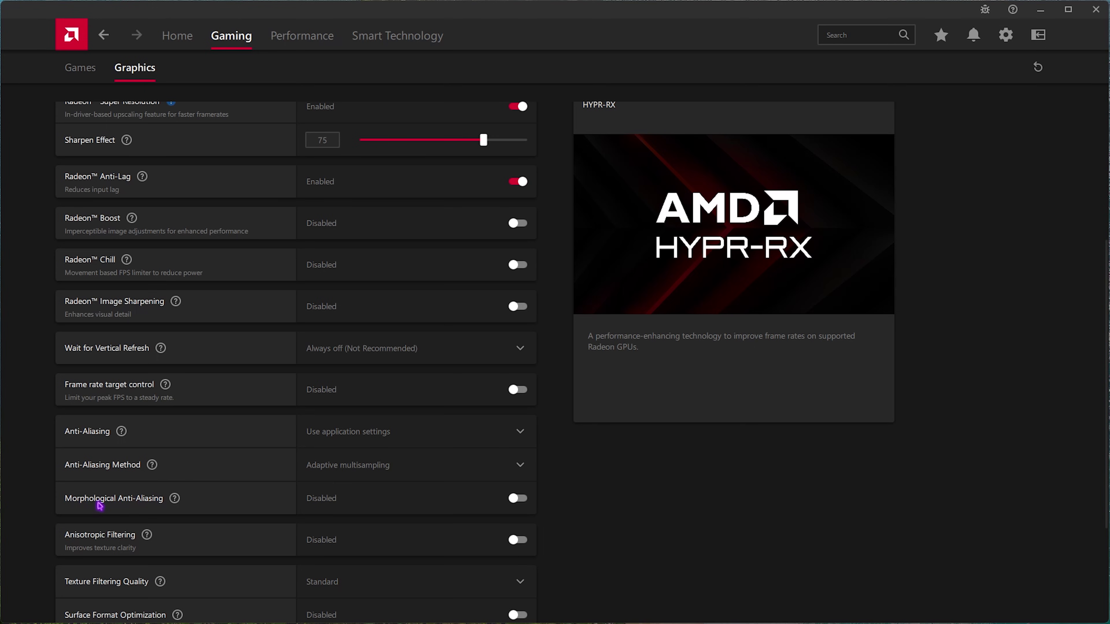
scroll(100, 506, down, 1)
click(521, 500)
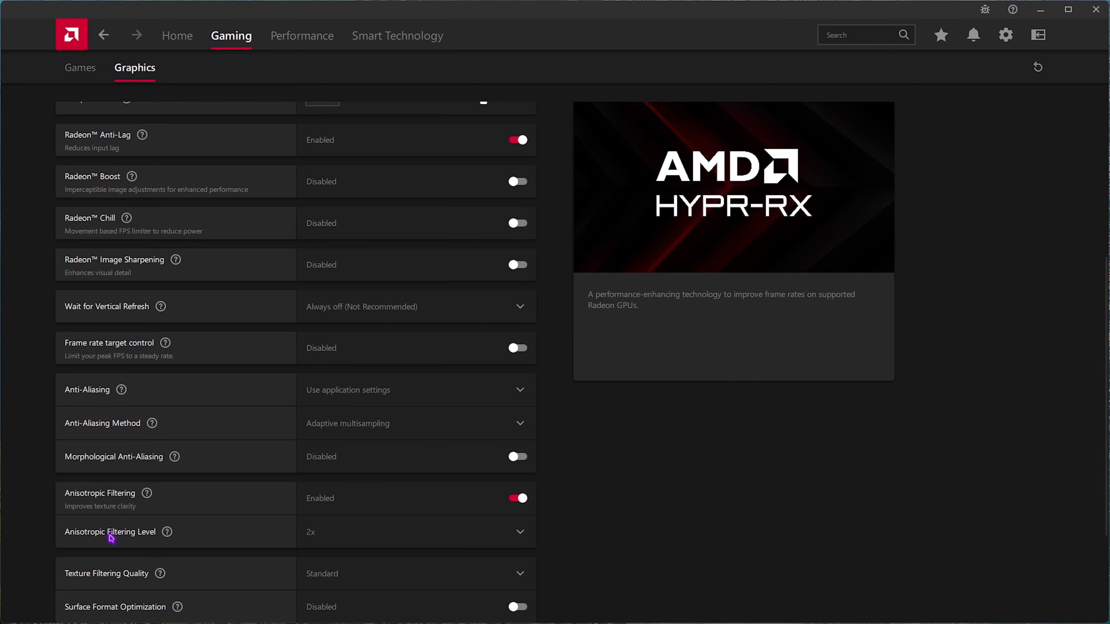
Set texture filtering to Performance, enable Surface Format Optimization, keep tessellation AMD optimized, reset shader cache
scroll(117, 535, down, 4)
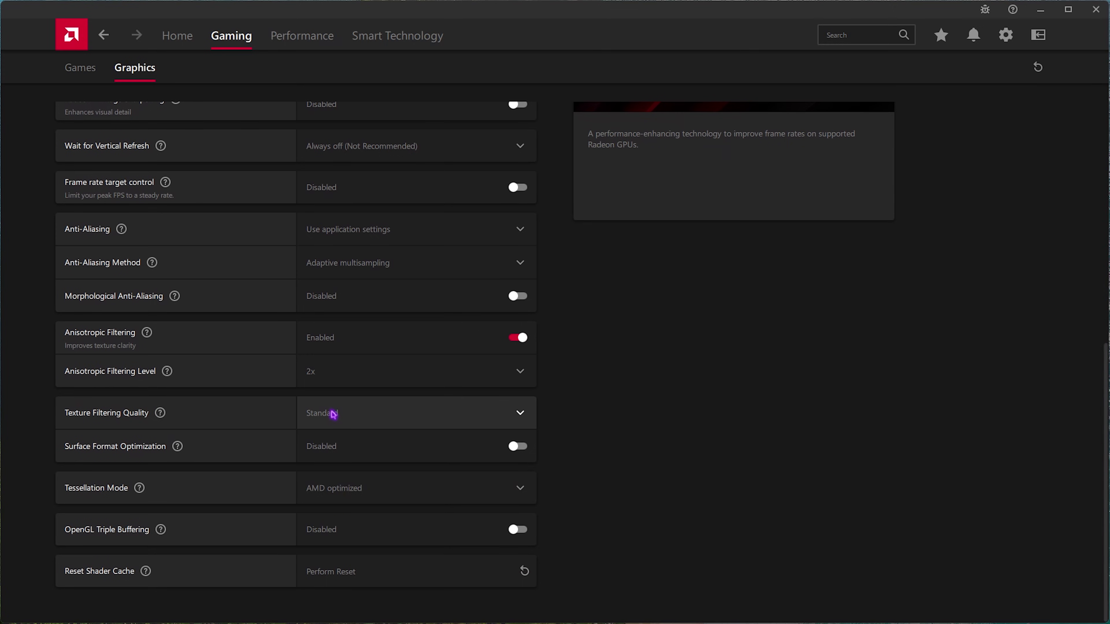
click(332, 414)
click(333, 499)
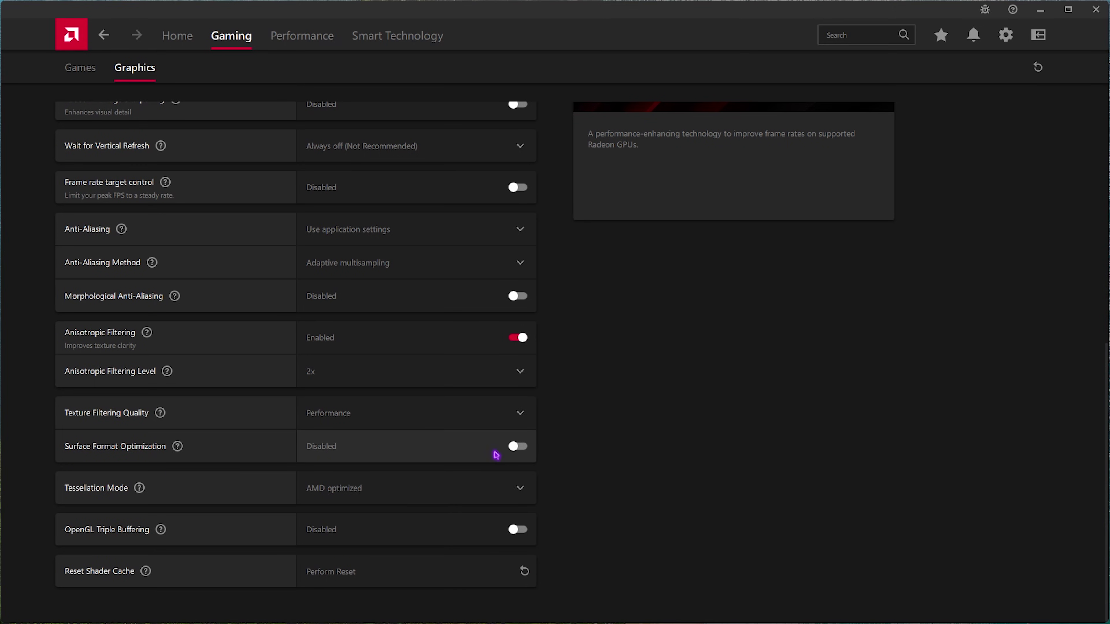
click(517, 446)
click(354, 486)
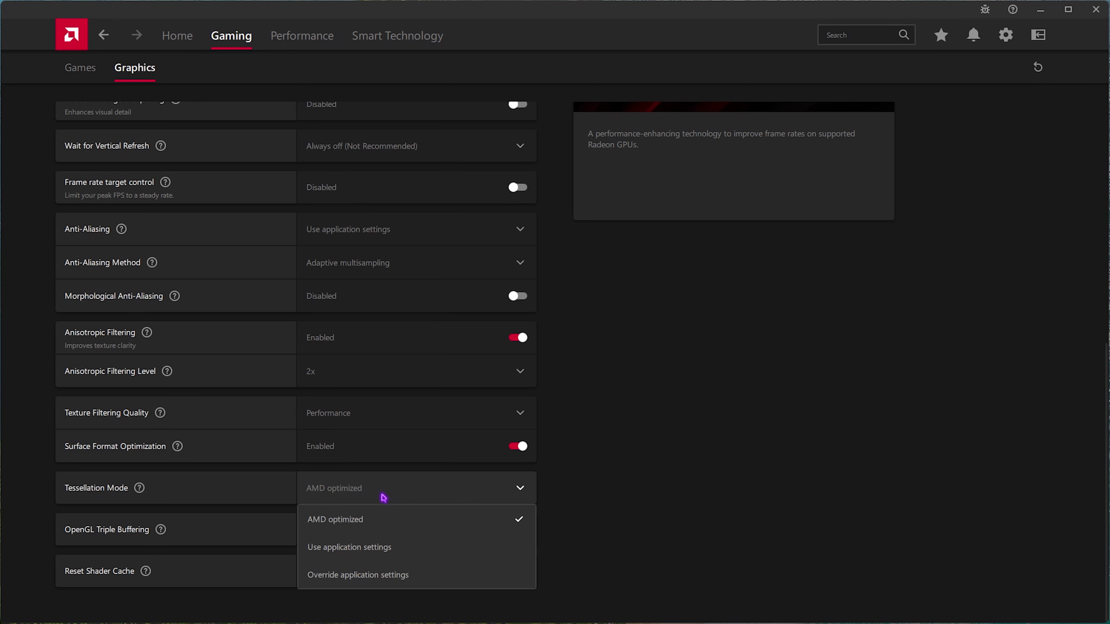
click(352, 520)
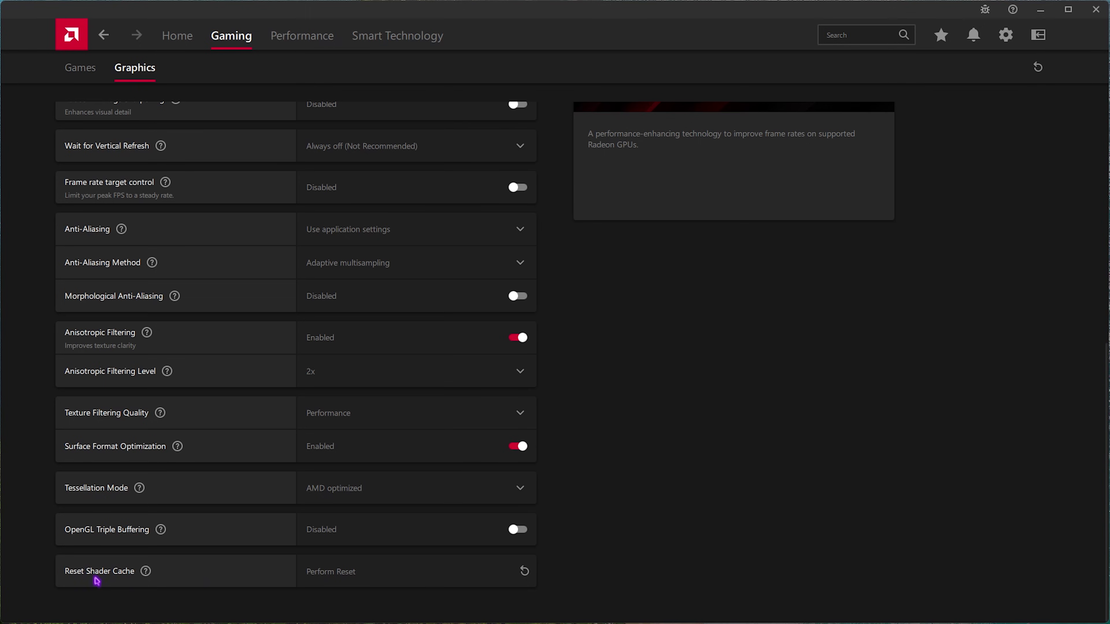
click(315, 581)
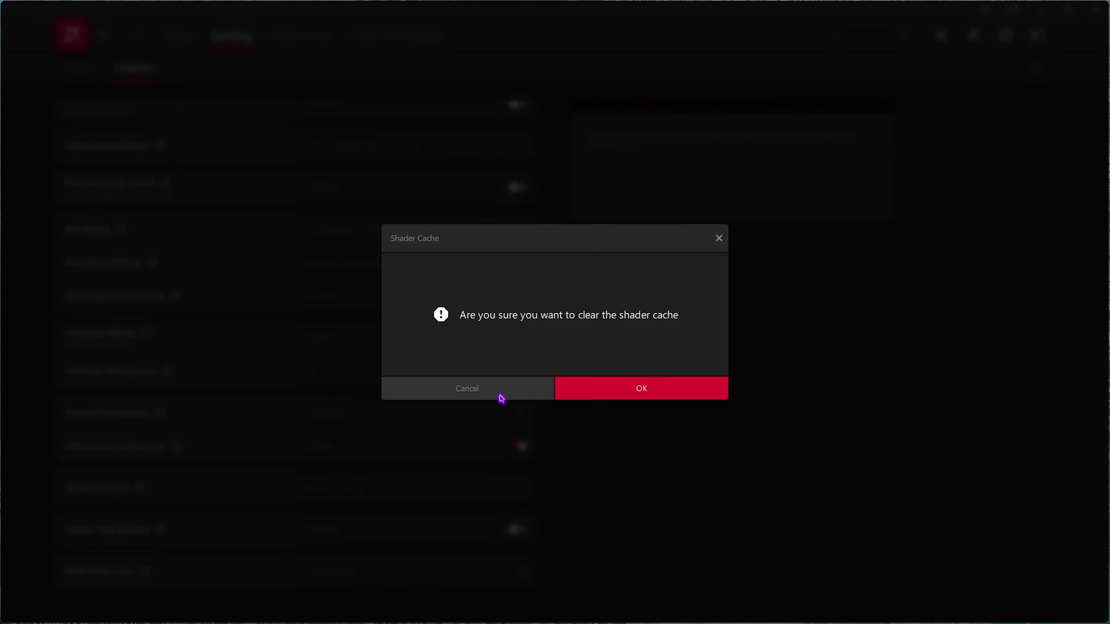
Confirm the shader cache reset and move to the Performance section
click(587, 389)
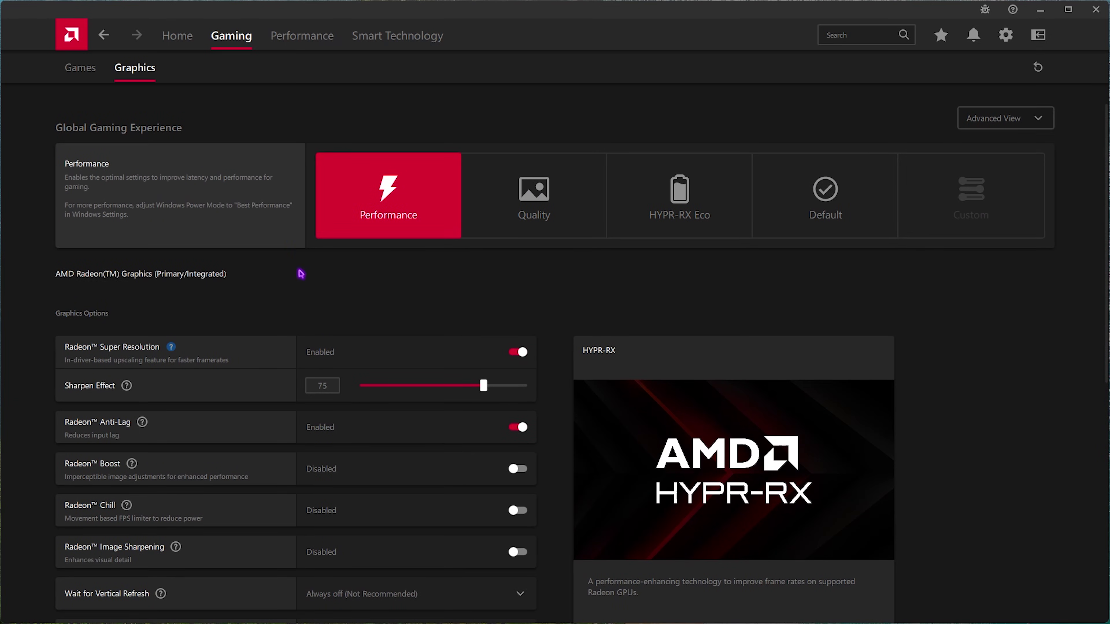
click(310, 36)
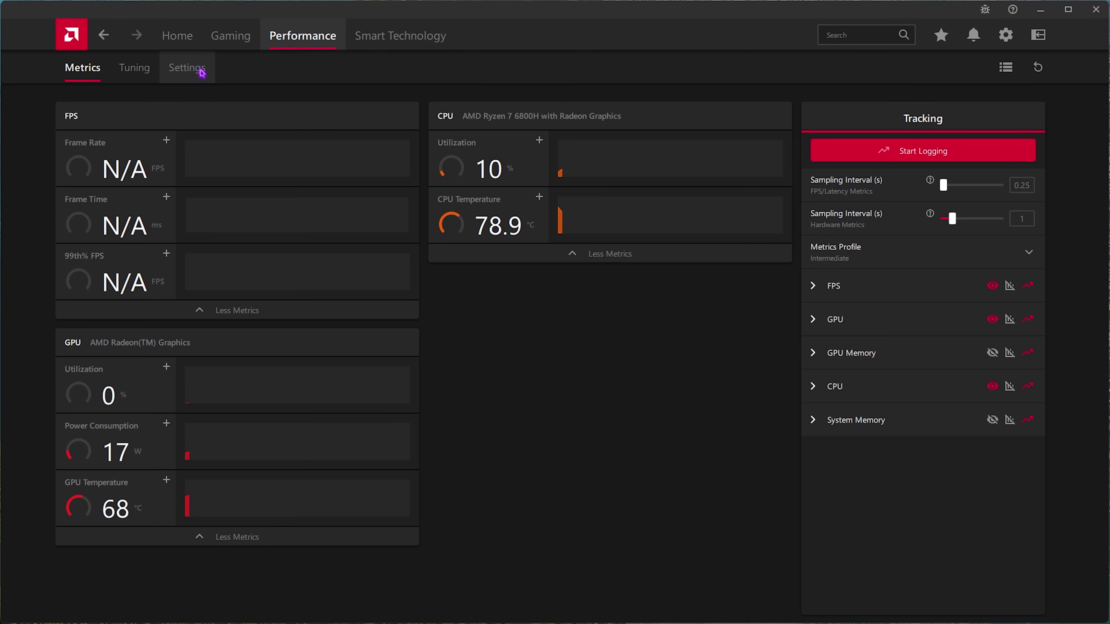
Under Performance > Tuning, set the Memory Optimizer dropdown to Gaming
click(128, 77)
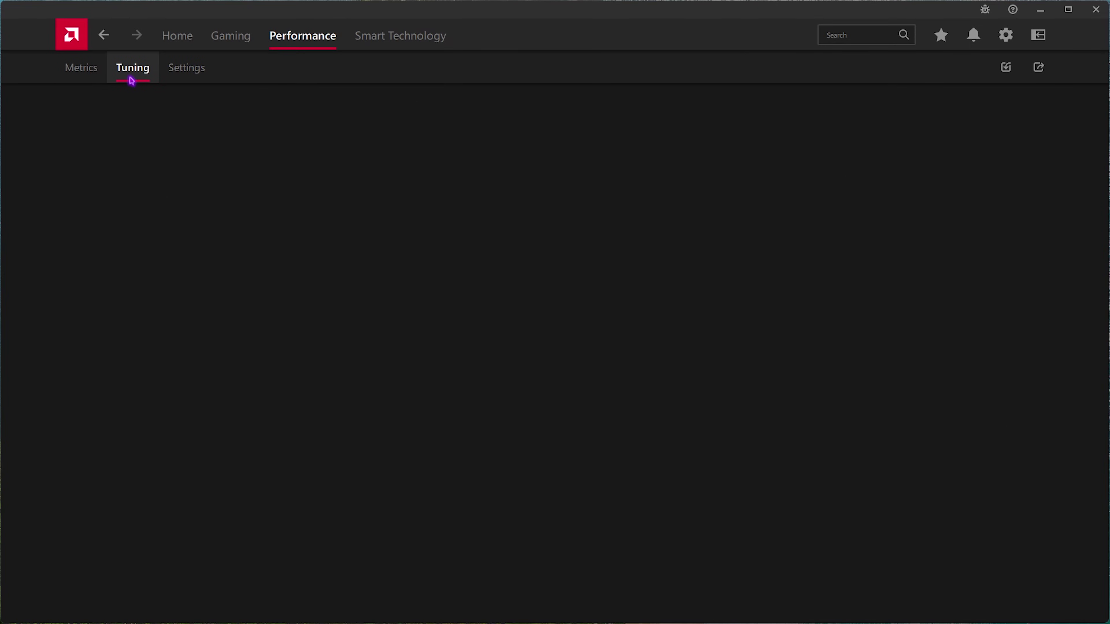
click(353, 153)
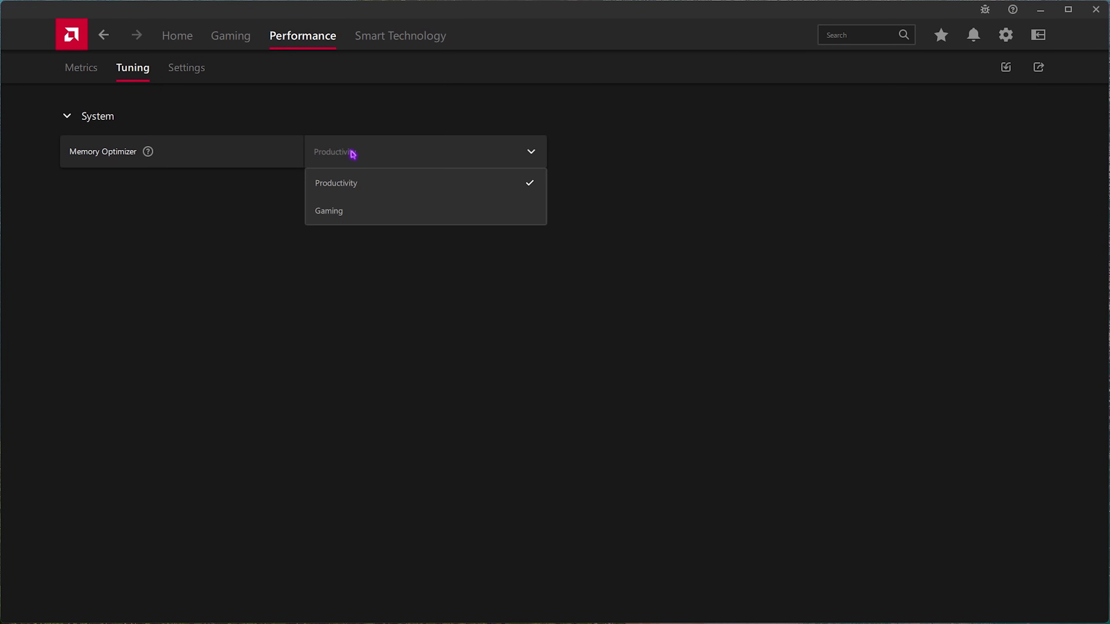
click(340, 221)
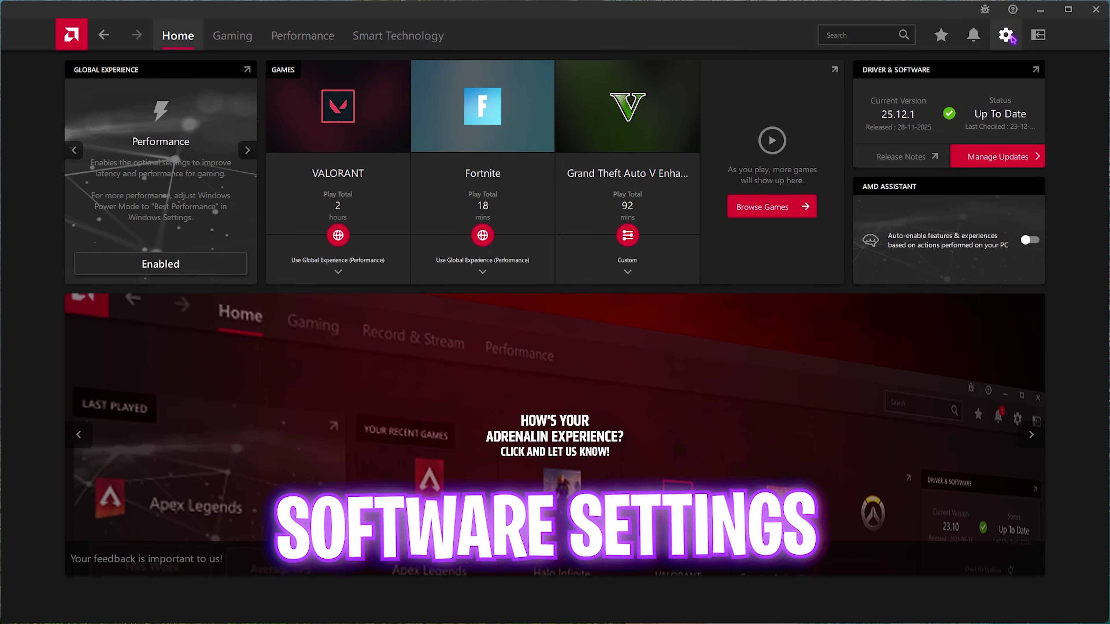
click(1009, 35)
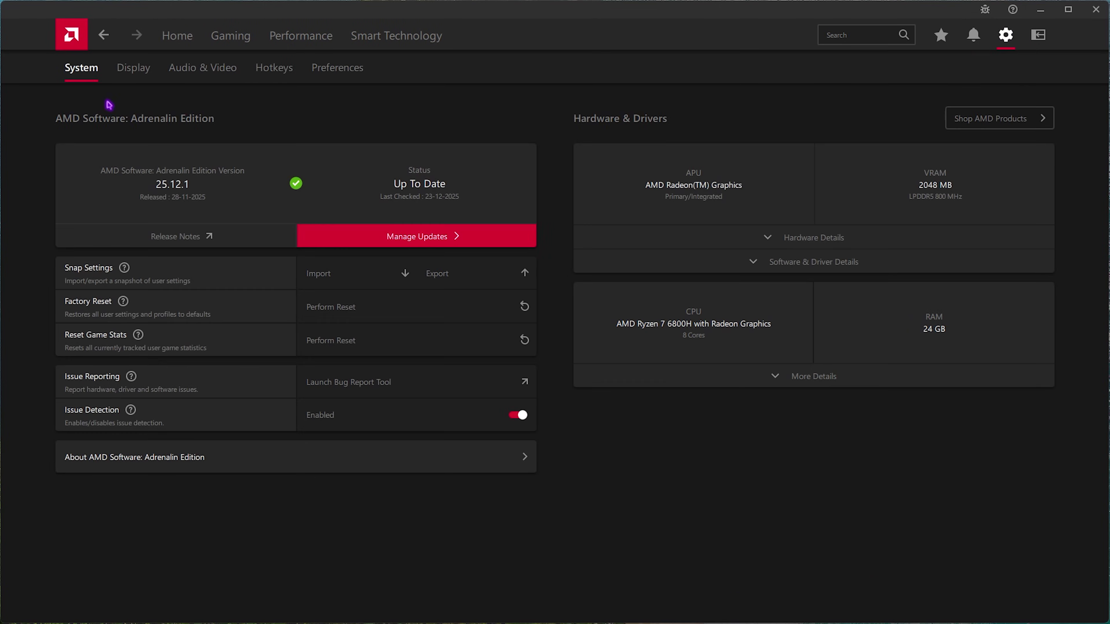
In Display settings, keep Scaling Mode on Preserve aspect ratio and raise Color Depth to 12 bpc
click(134, 69)
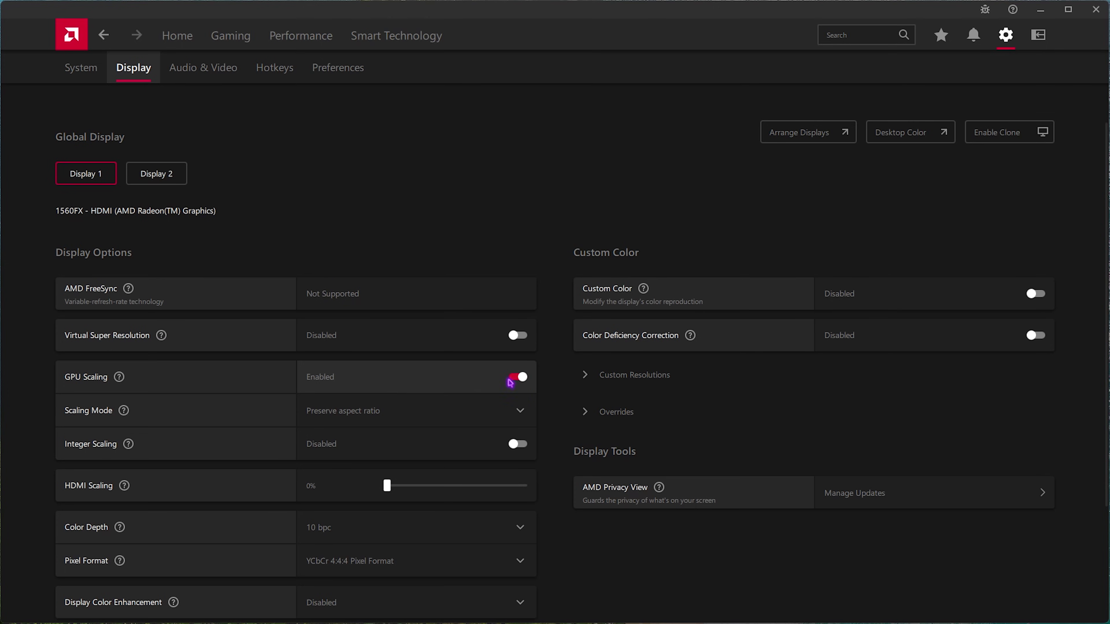
click(367, 407)
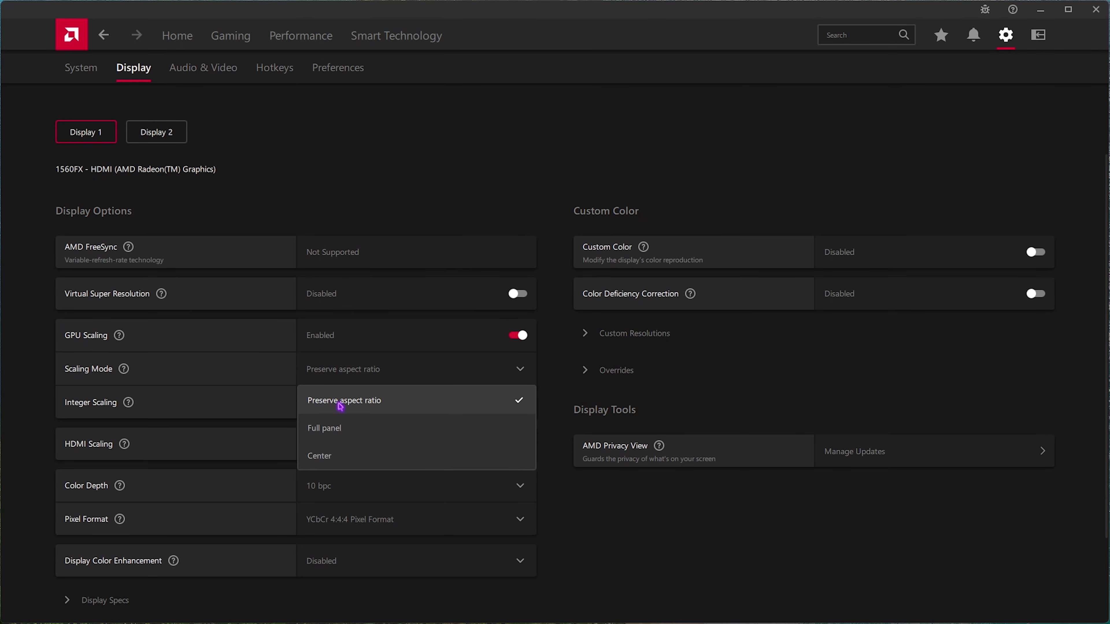
click(160, 367)
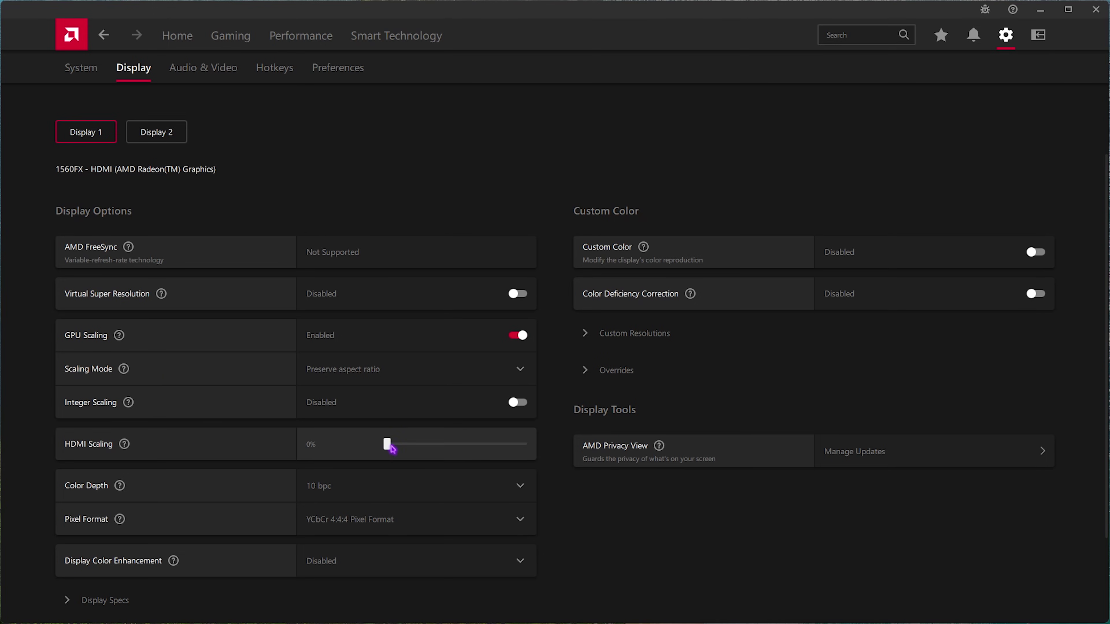
click(347, 499)
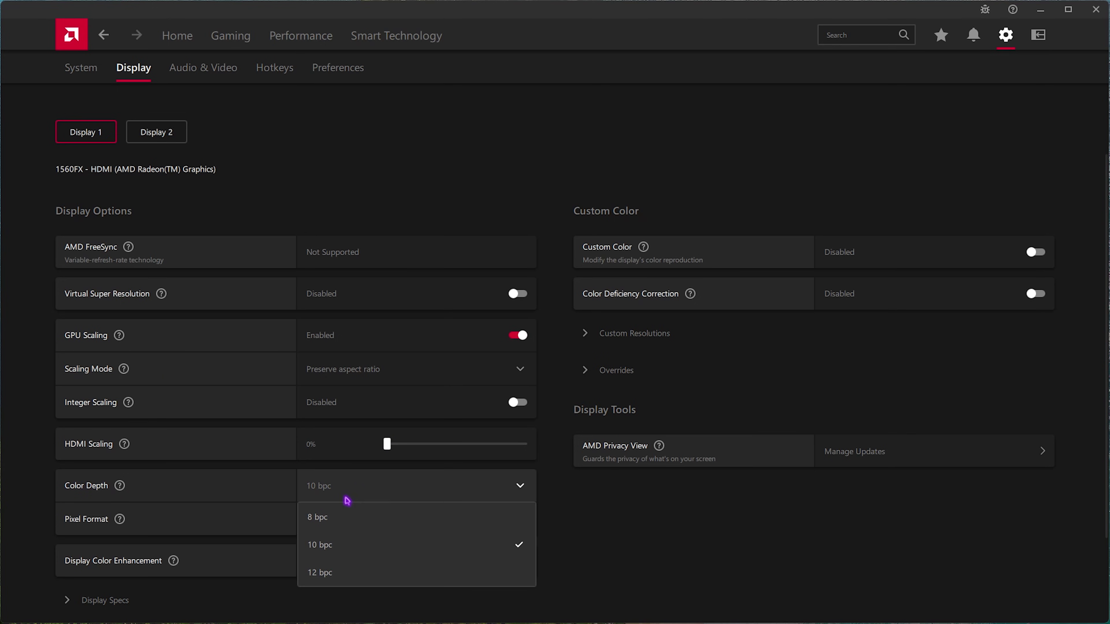
click(338, 573)
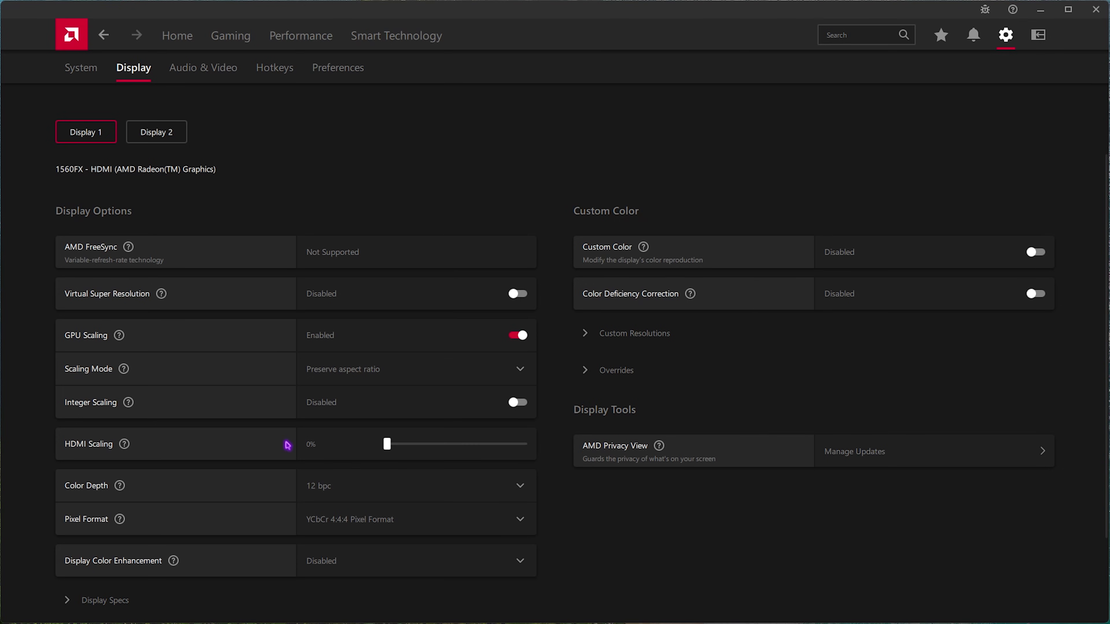
Set Pixel Format to RGB 4:4:4 Pixel Format PC Standard (Full RGB)
scroll(287, 444, down, 3)
click(356, 413)
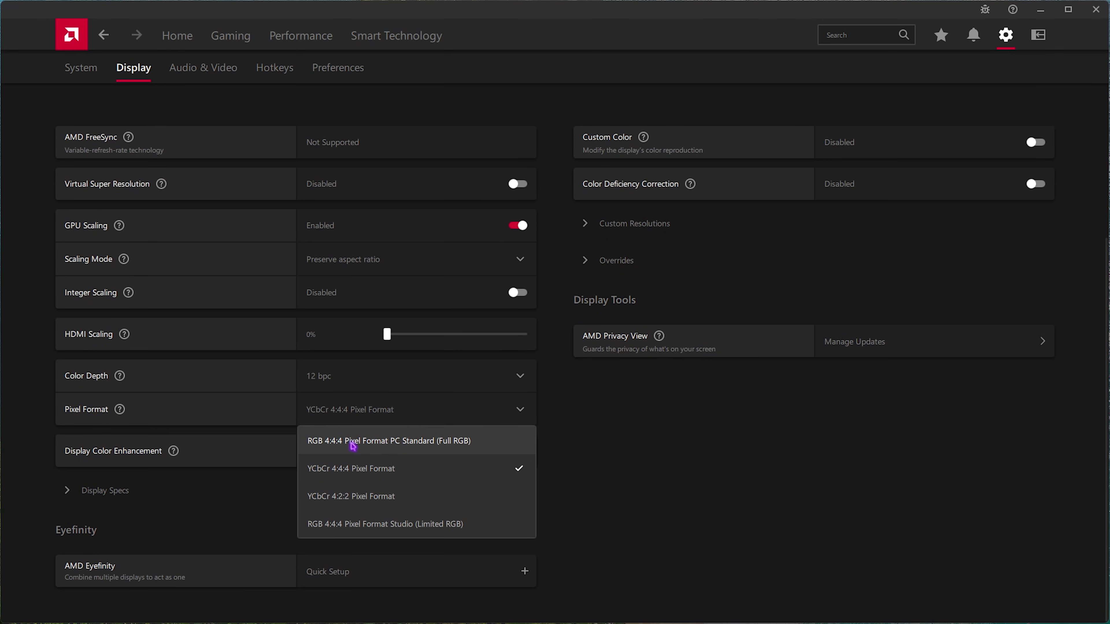
click(439, 442)
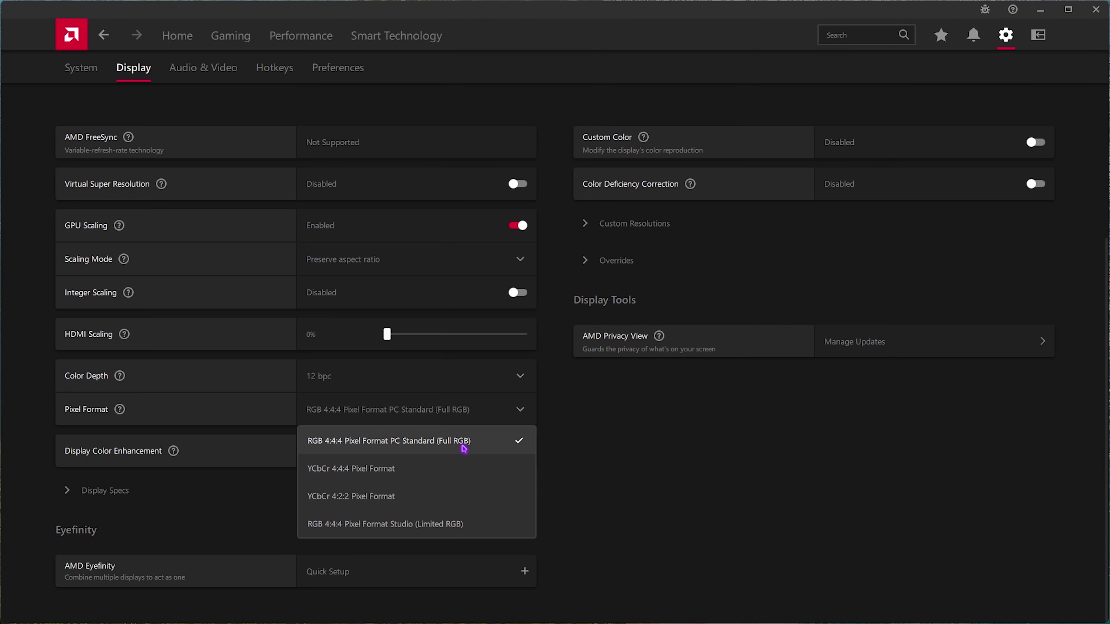
click(639, 446)
click(488, 422)
click(370, 415)
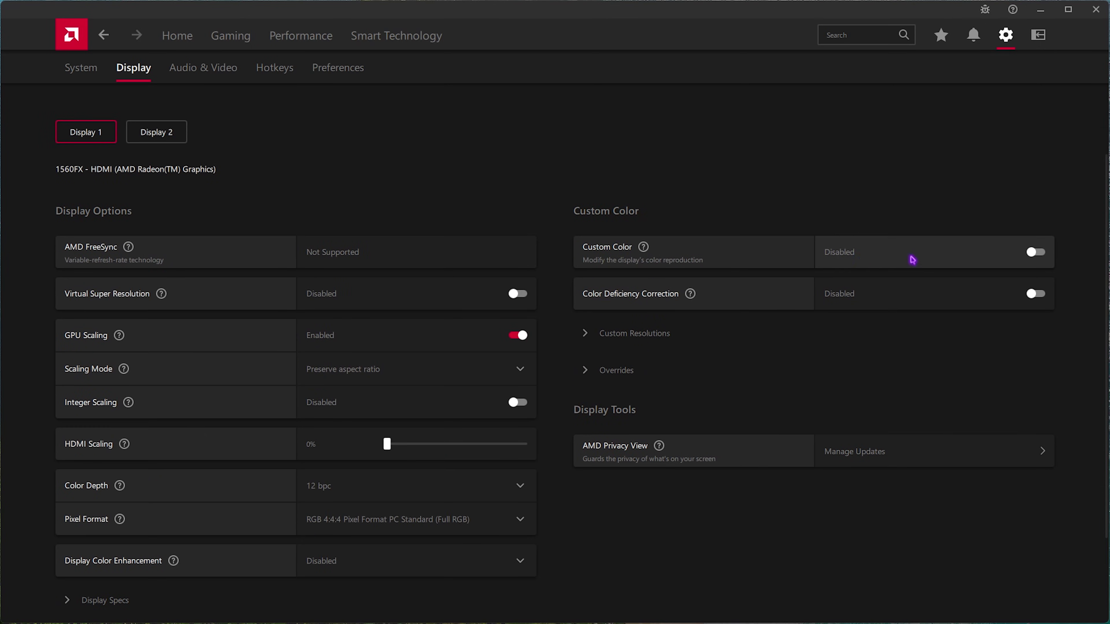
Switch off HDCP Support under Overrides, confirm the warning, and go to Audio & Video
click(617, 371)
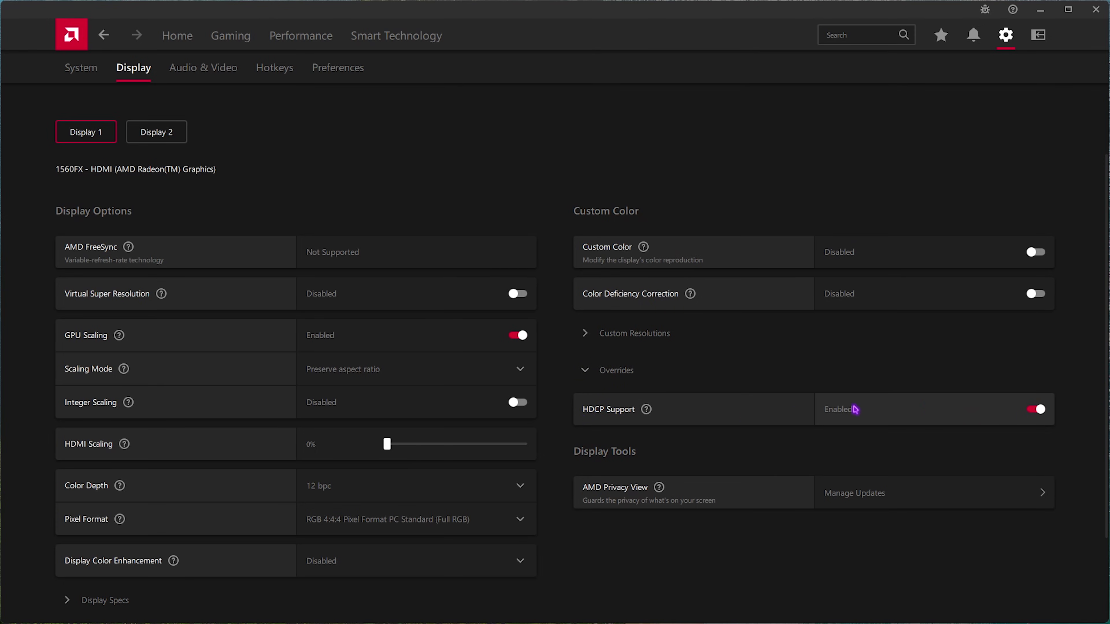
click(1038, 412)
click(640, 406)
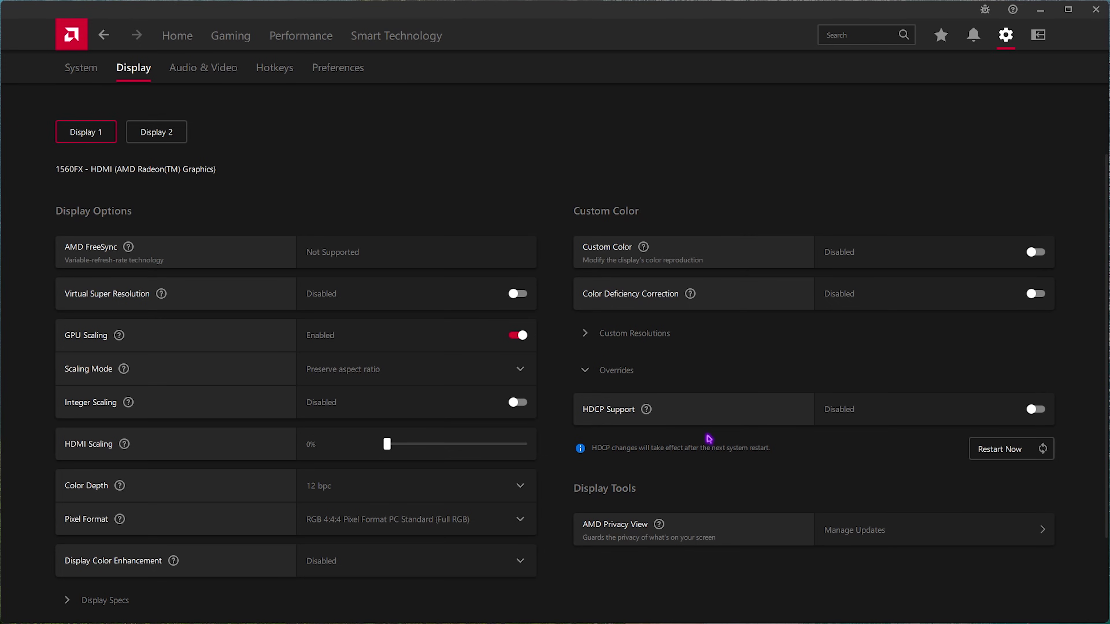
click(195, 69)
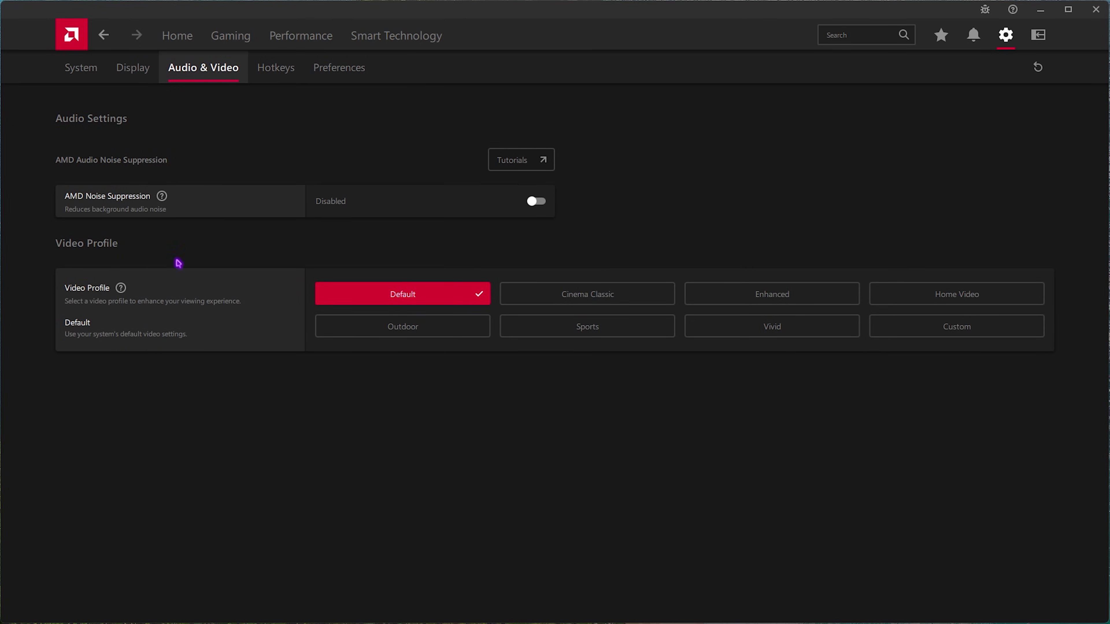
Choose the Enhanced video profile, then disable Advertisements, Toast Notifications, Tutorials and Animation & Effects in Preferences
click(786, 293)
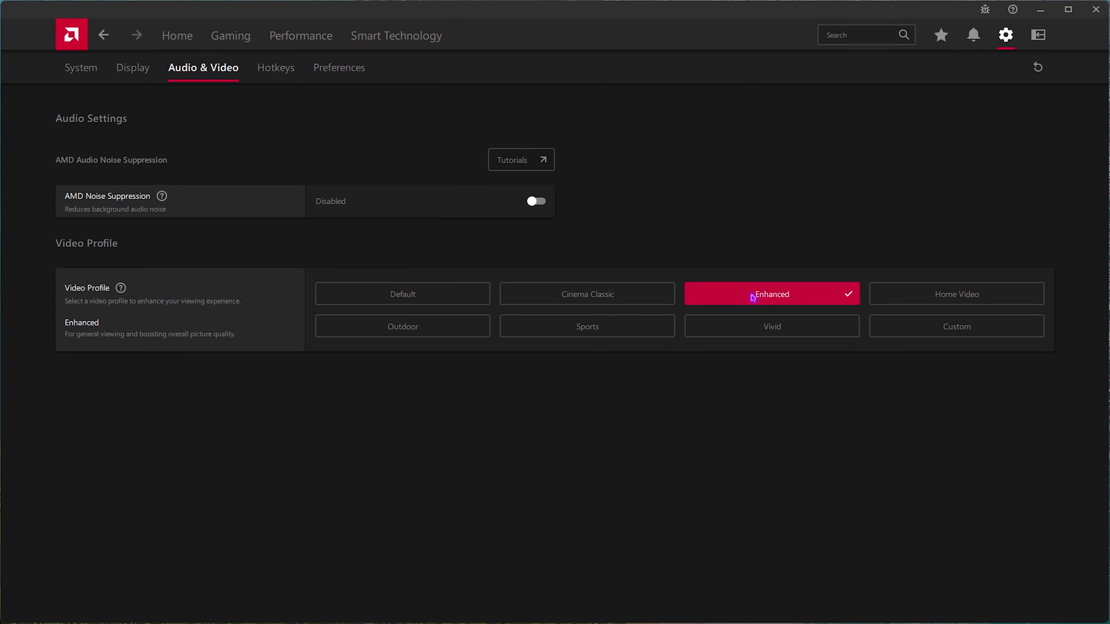
click(340, 76)
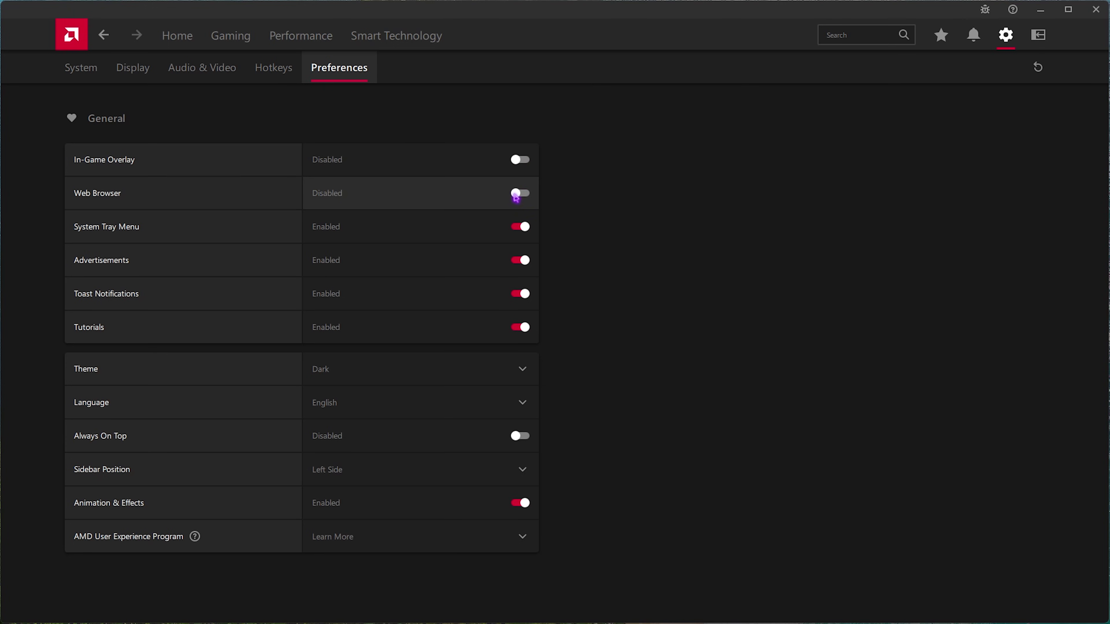
click(520, 260)
click(521, 294)
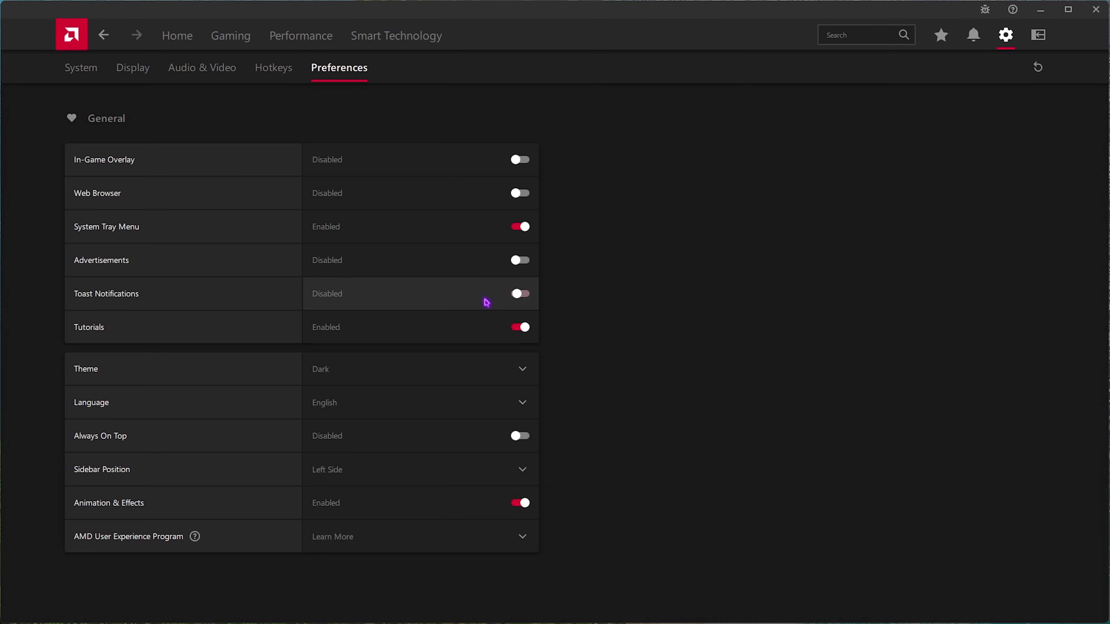
click(529, 331)
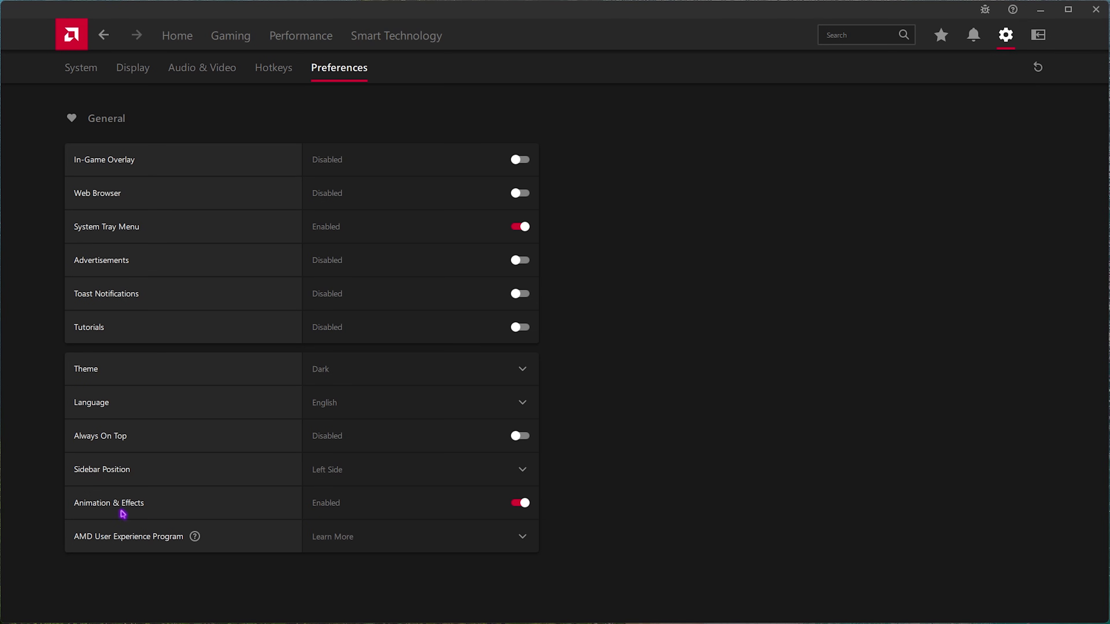
click(521, 503)
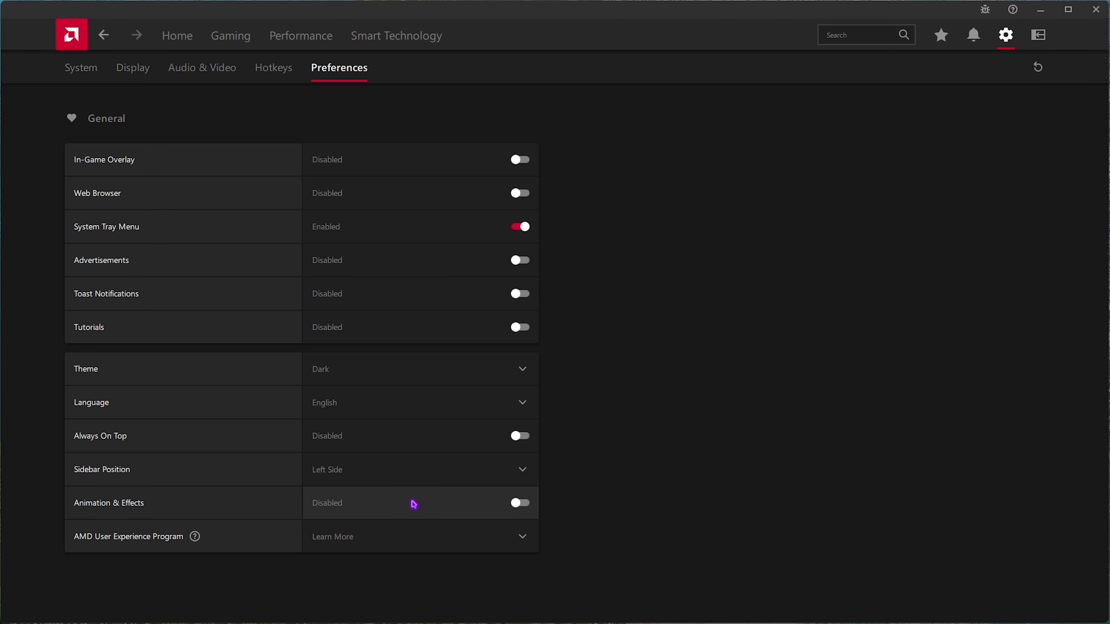
click(177, 36)
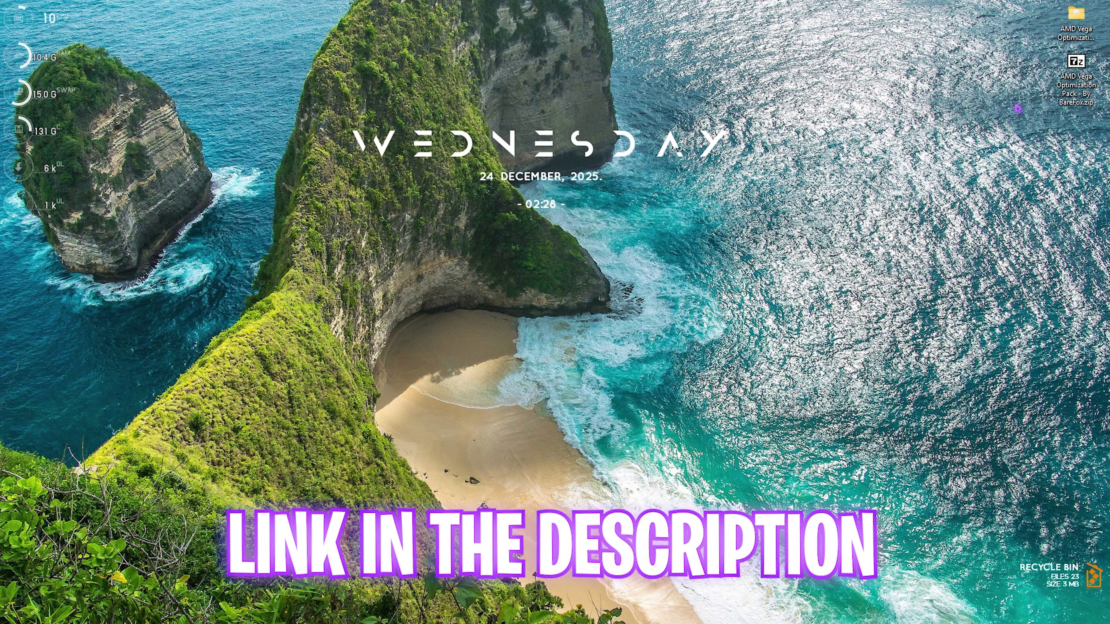
Open the desktop AMD Vega Optimization Pack folder and enter 1 - CMD Latency Tweaks
click(1076, 14)
mouse_move(1065, 11)
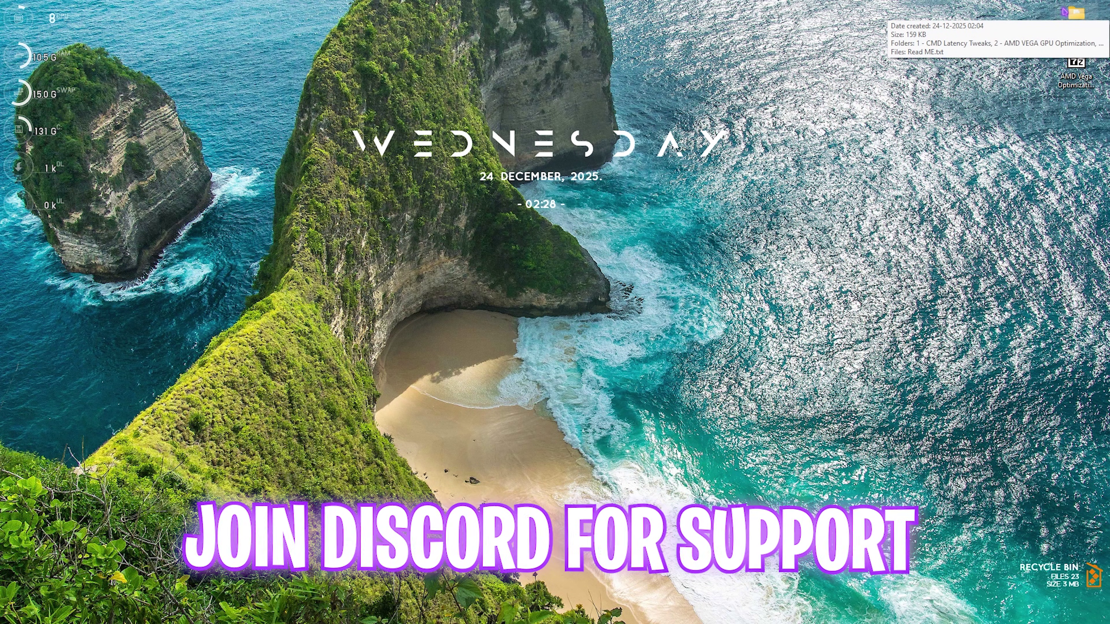
double_click(1065, 13)
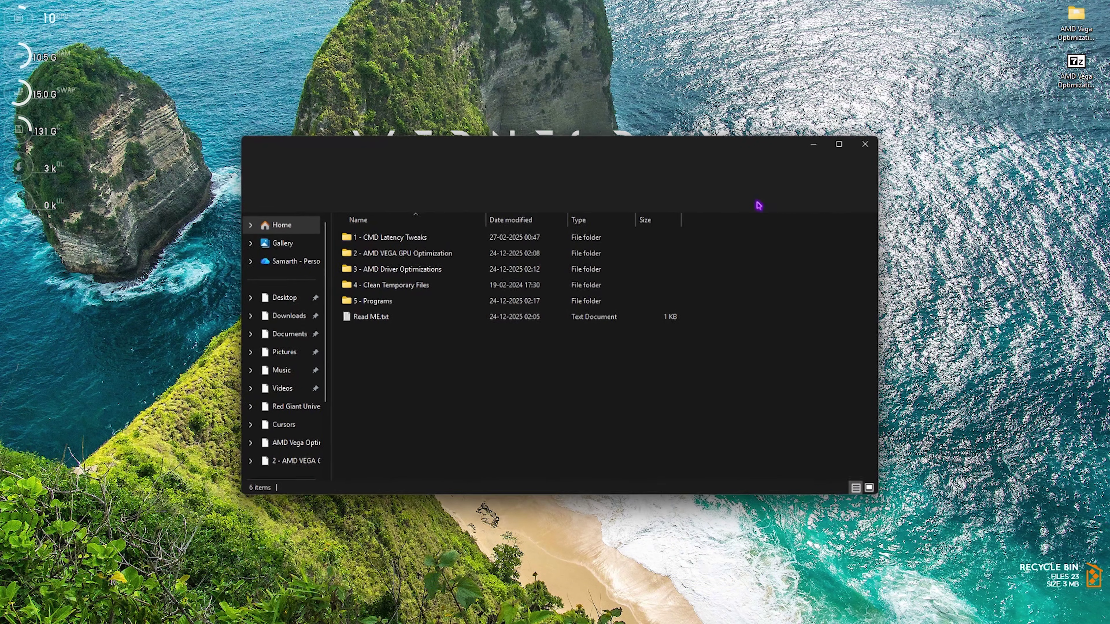
drag(707, 308, 625, 232)
click(743, 281)
click(586, 237)
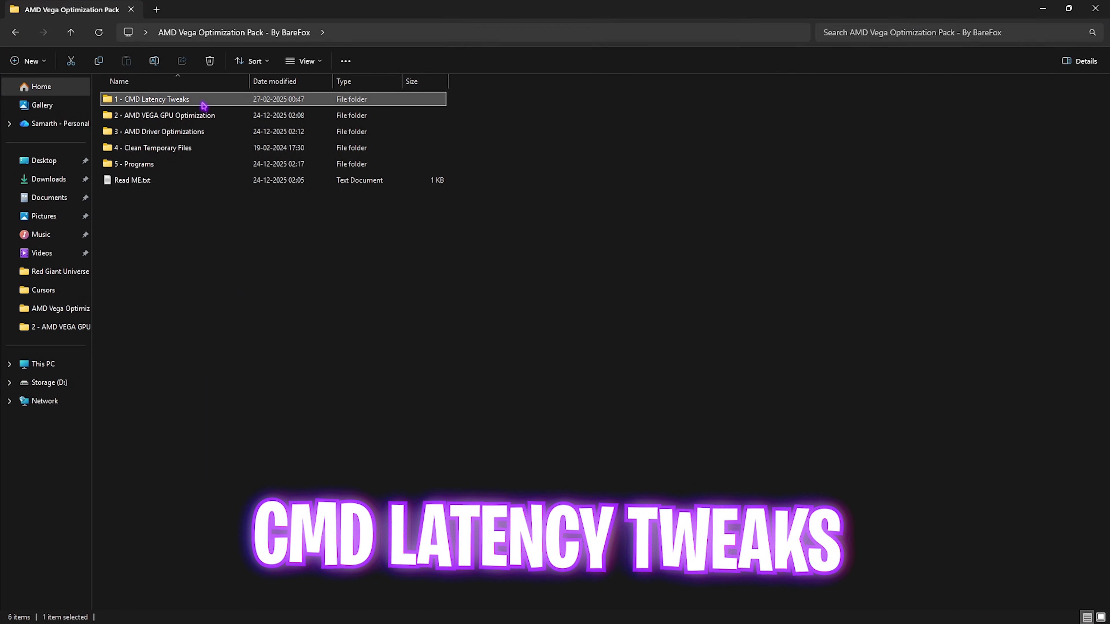
double_click(203, 103)
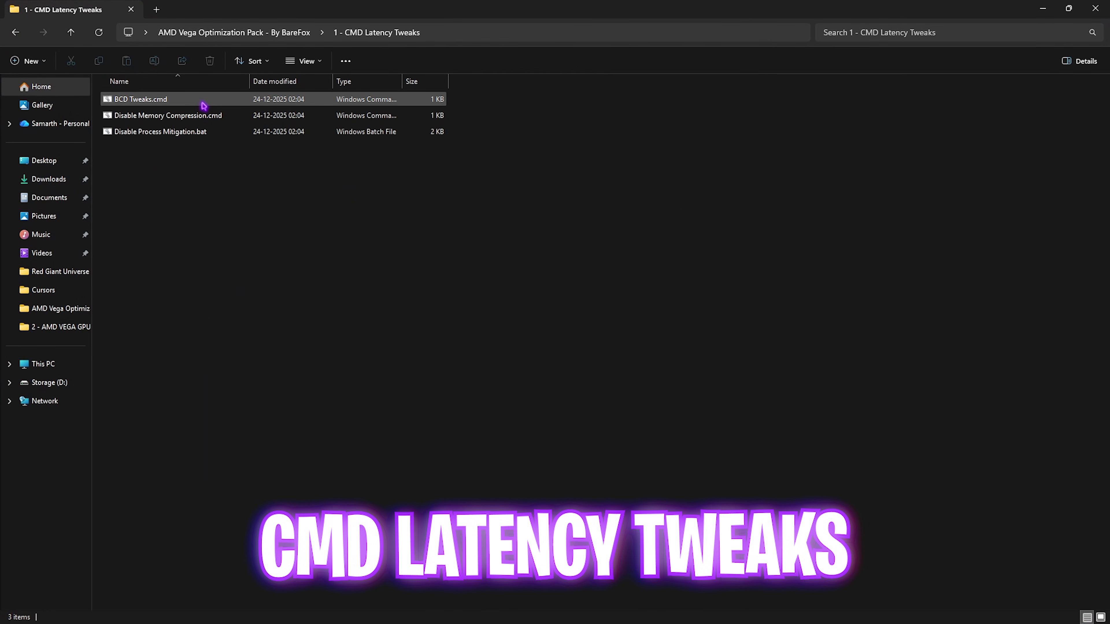
Look over BCD Tweaks.cmd, Disable Memory Compression.cmd and Disable Process Mitigation.bat
click(203, 104)
click(198, 115)
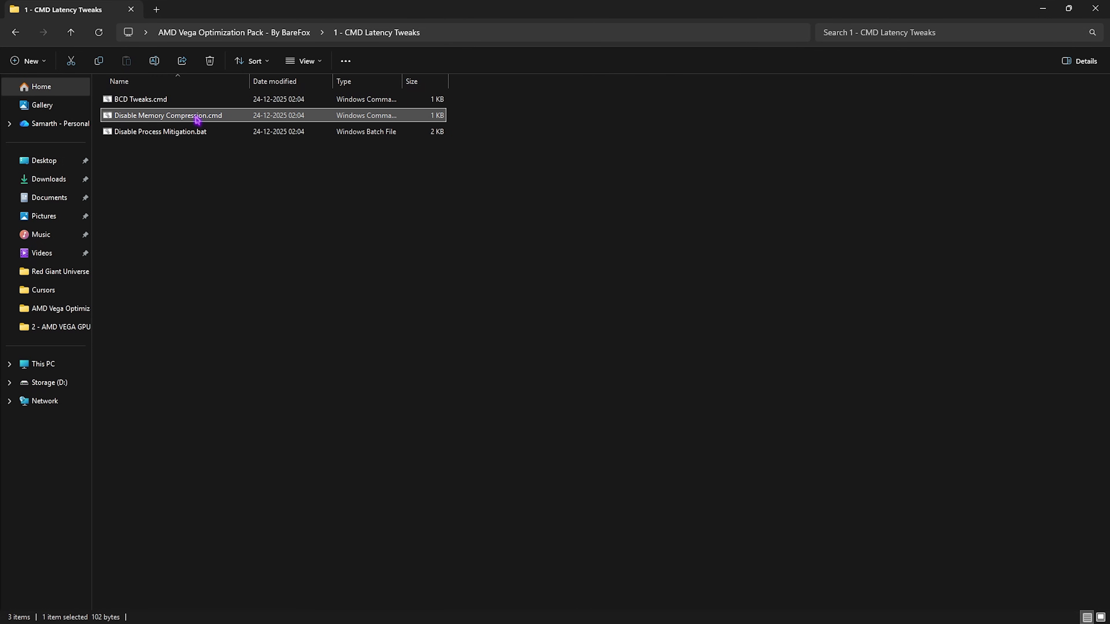
click(191, 133)
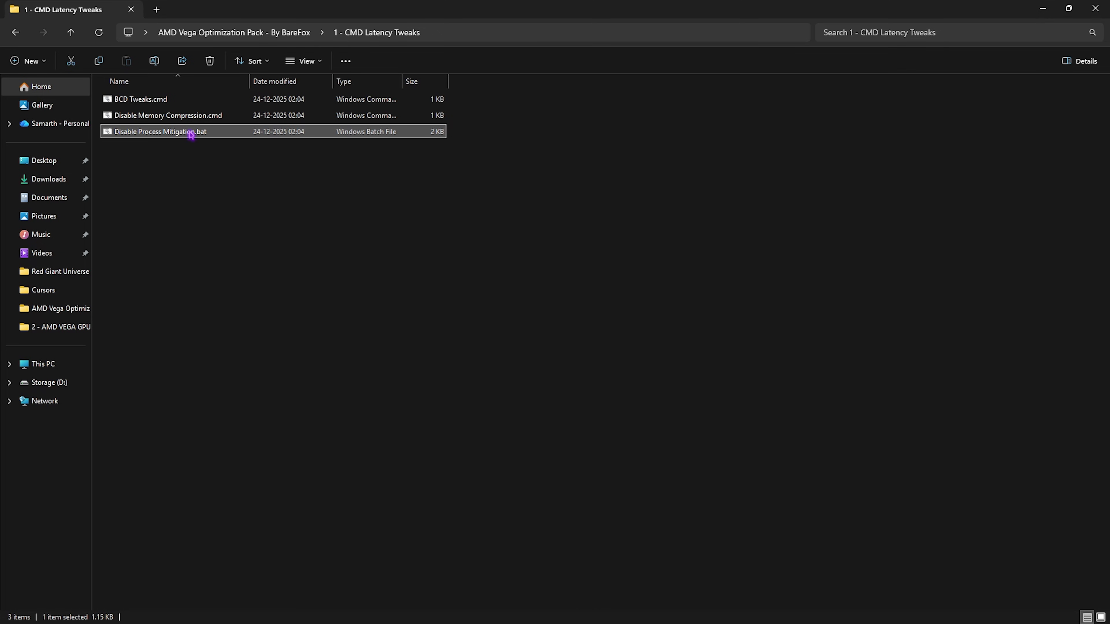
click(186, 117)
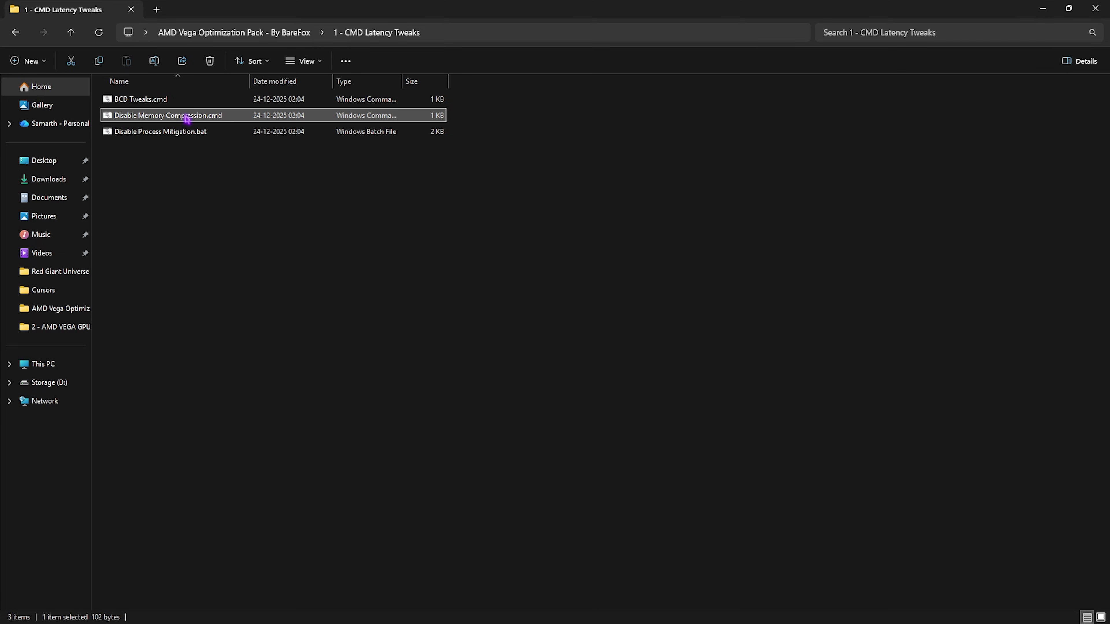
click(180, 130)
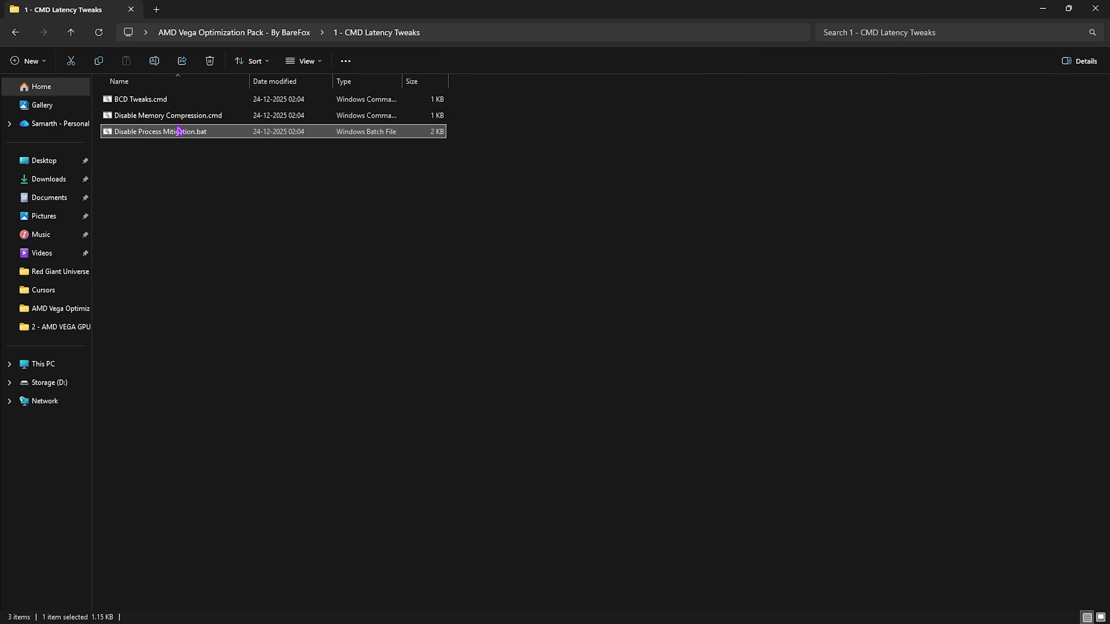
Review BCD Tweaks.cmd's bcdedit lines in Notepad, close it, and go up to the pack folder
right_click(192, 107)
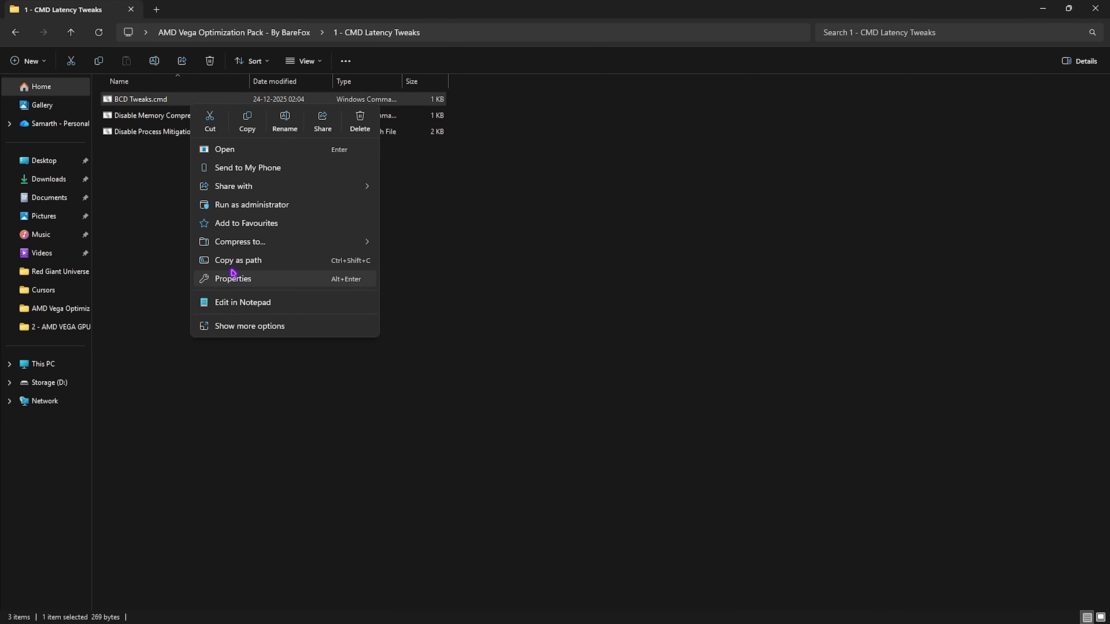
click(228, 304)
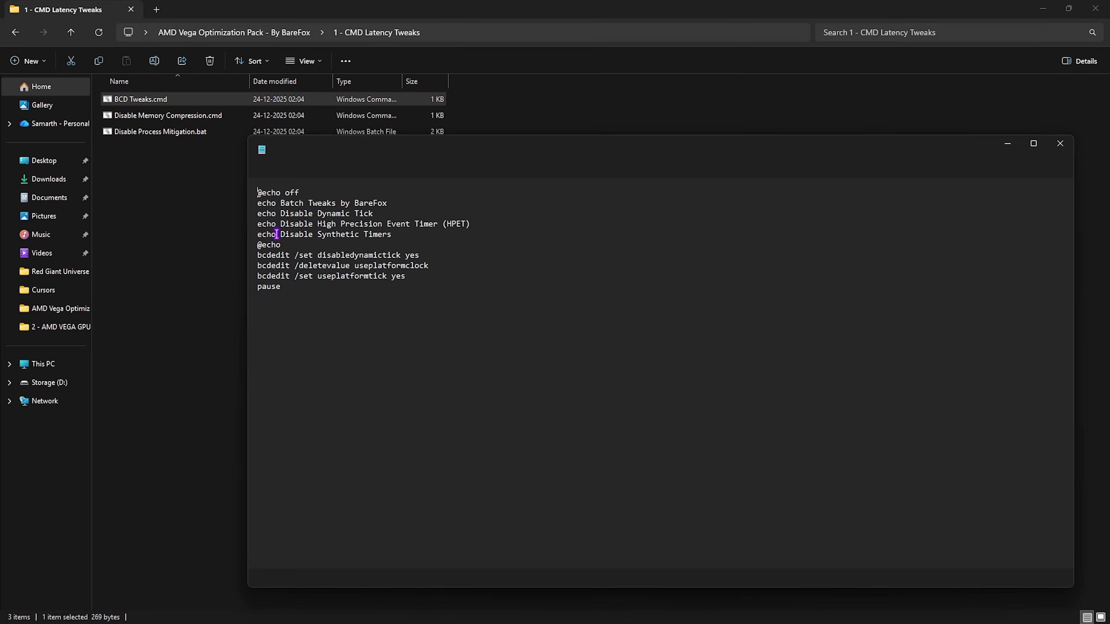
drag(328, 298, 255, 221)
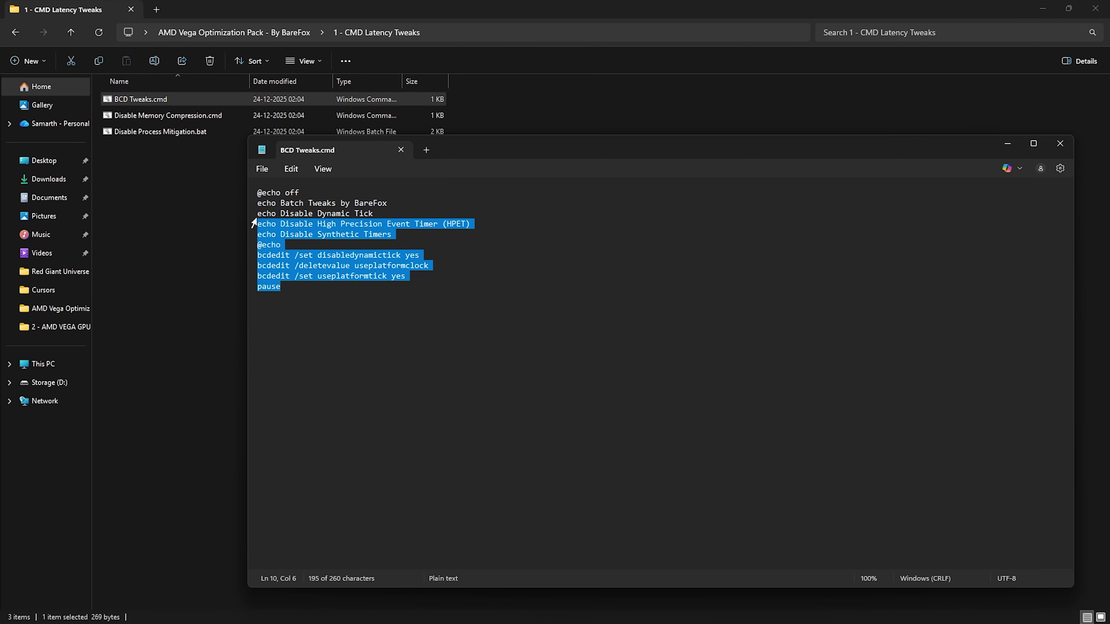
click(402, 151)
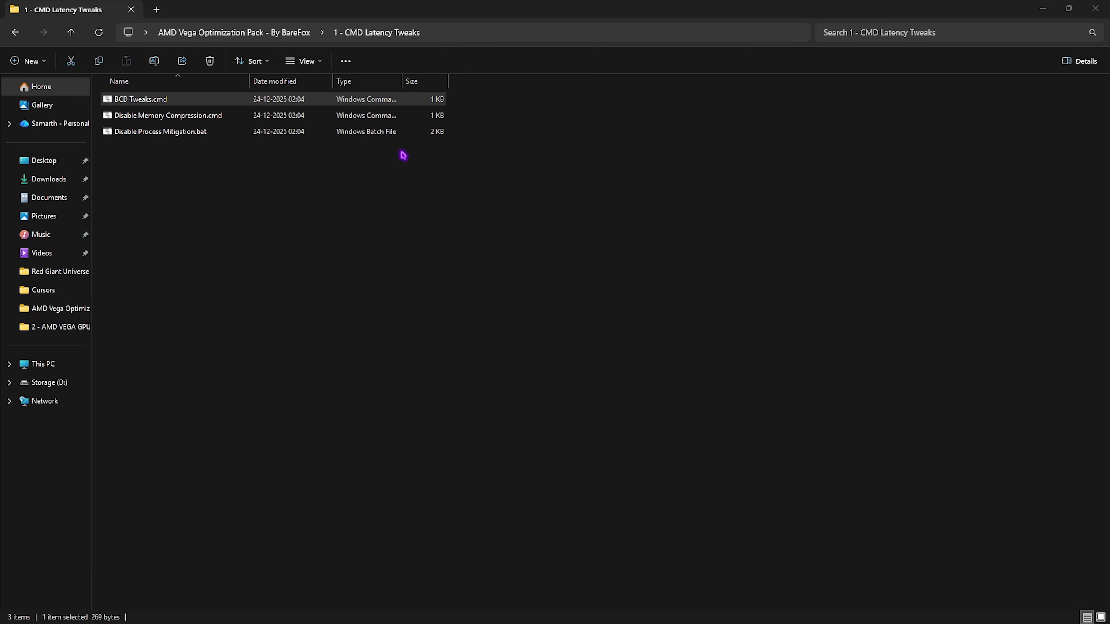
click(235, 33)
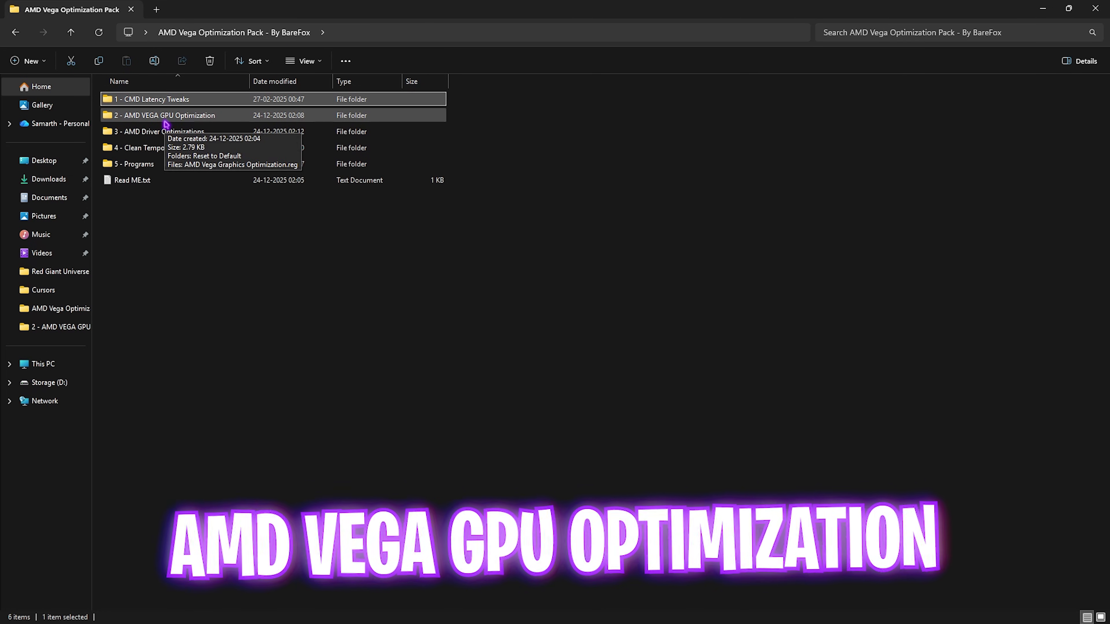
Review AMD Vega Graphics Optimization.reg in Notepad, close it, then open Reset to Default
double_click(187, 116)
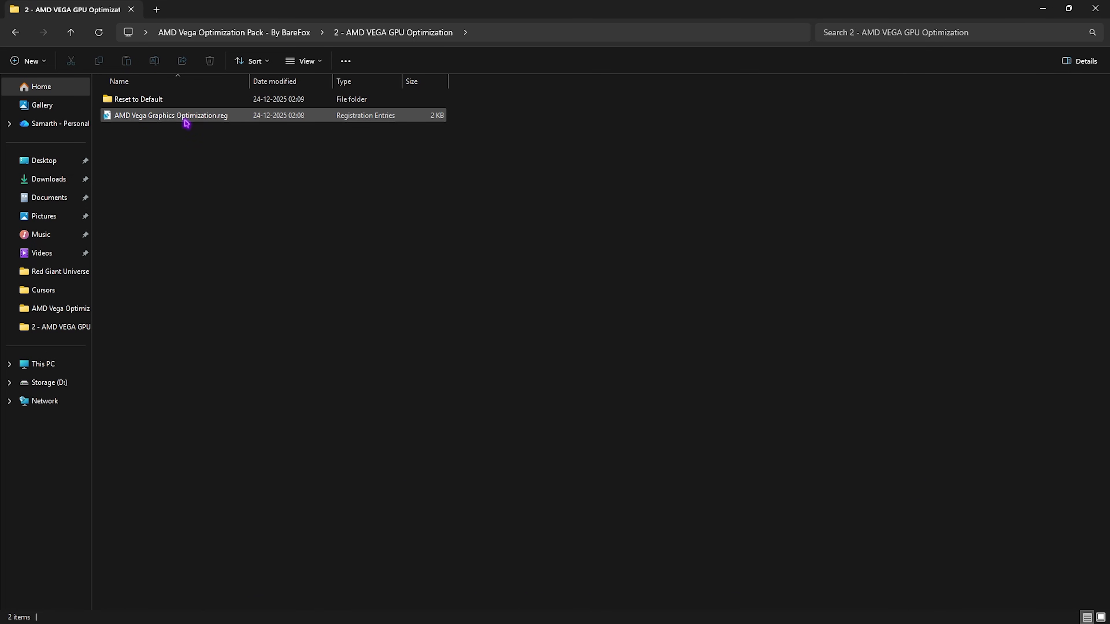
click(171, 119)
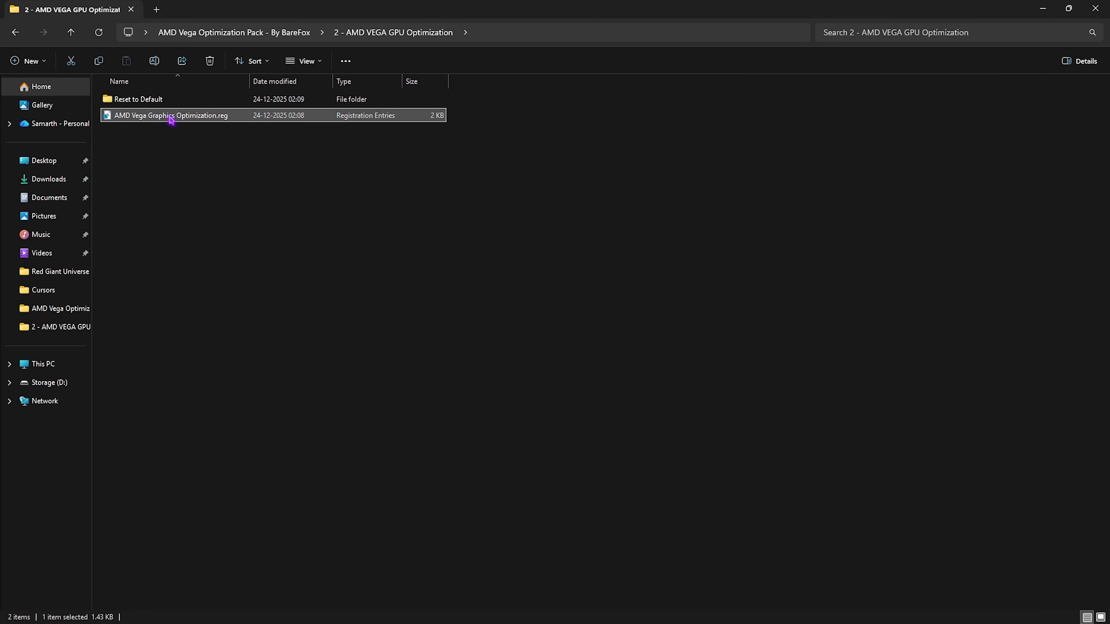
right_click(171, 119)
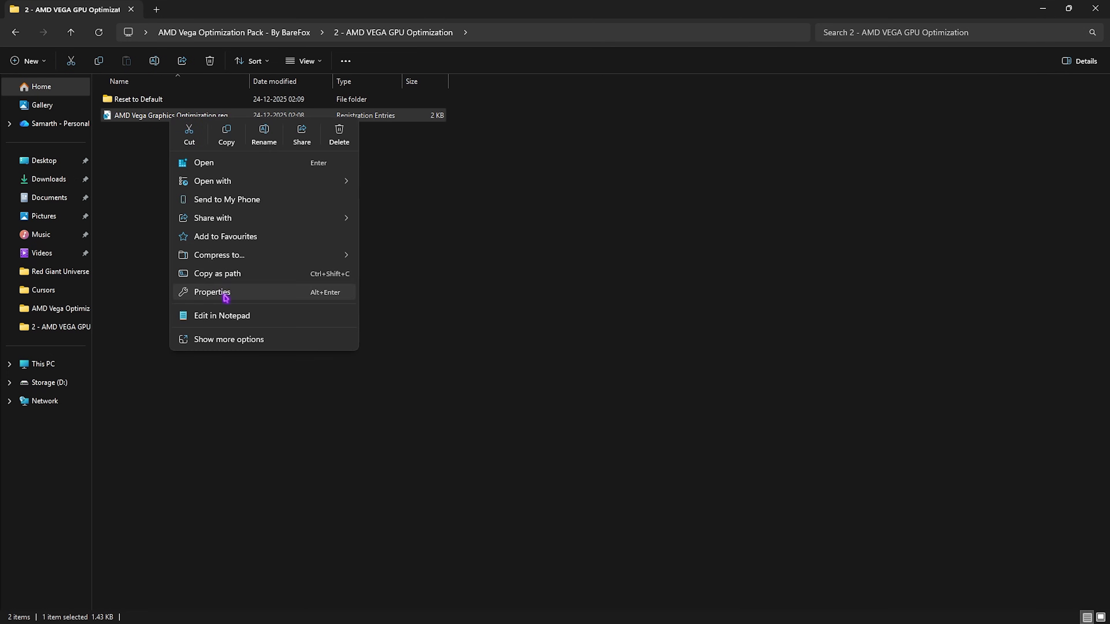
click(227, 316)
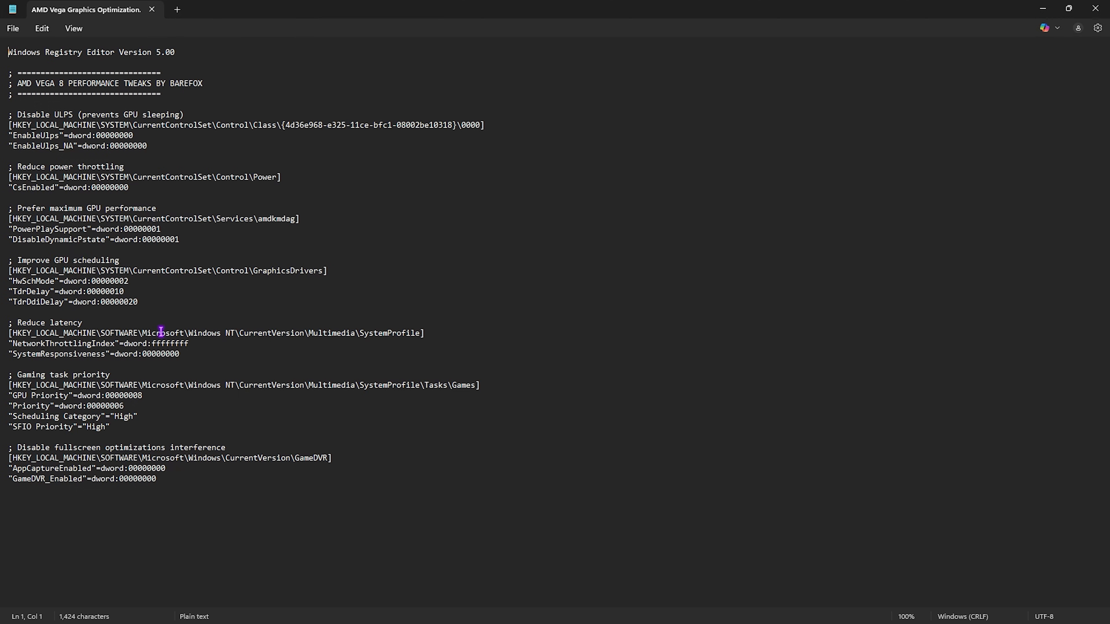
click(1095, 9)
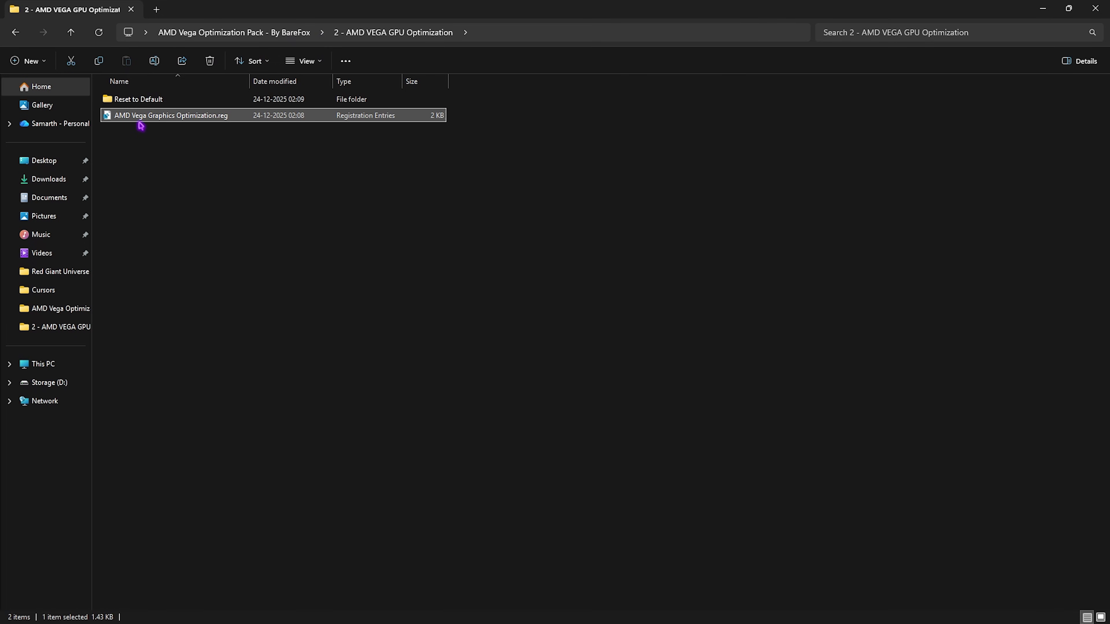
double_click(137, 102)
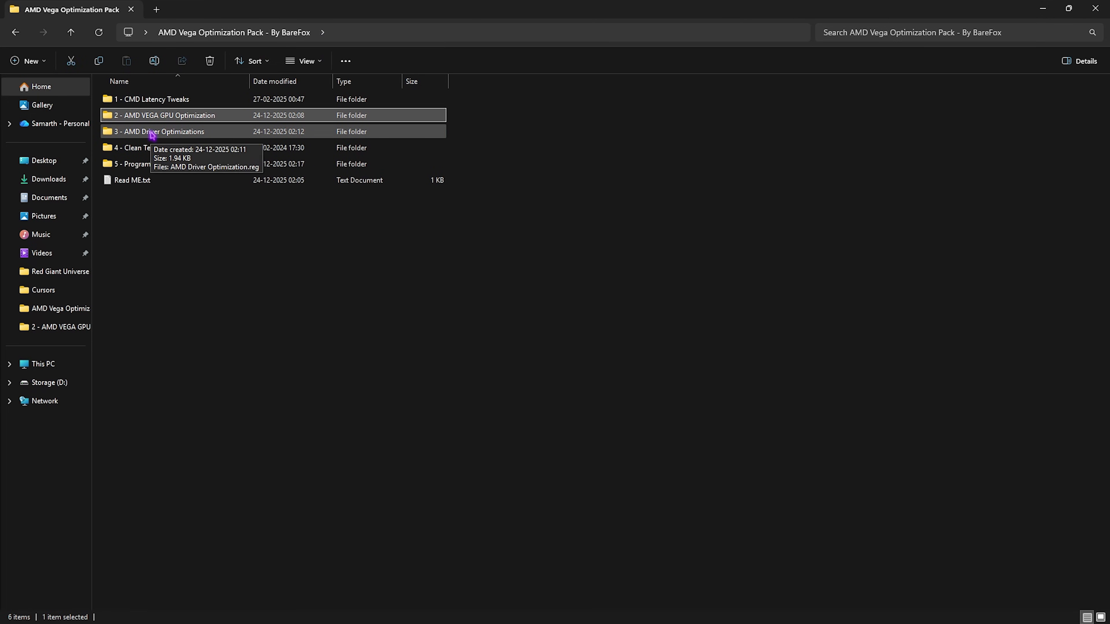
Open AMD Driver Optimization.reg from 3 - AMD Driver Optimizations as text in Notepad
double_click(152, 133)
right_click(169, 101)
click(236, 298)
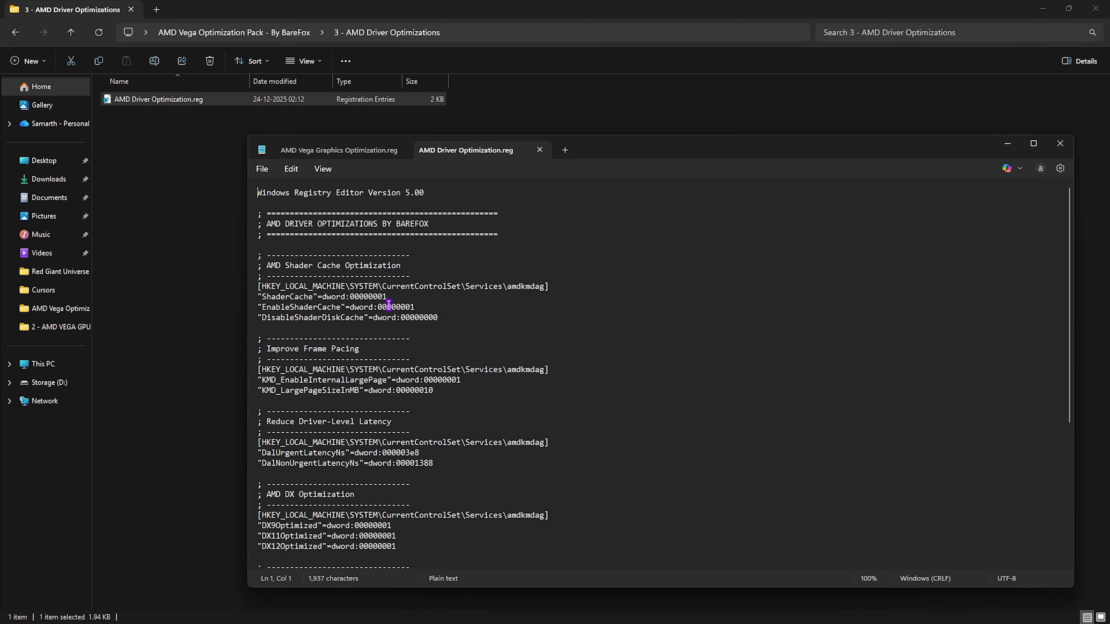
scroll(389, 304, down, 3)
scroll(317, 280, up, 3)
Highlight the Shader Cache Optimization, Improve Frame Pacing and Reduce Driver-Level Latency headings
drag(267, 265, 419, 268)
click(420, 267)
drag(378, 350, 267, 348)
click(335, 398)
drag(267, 421, 392, 422)
click(397, 421)
Scroll on to read the DX Optimization, OpenGL and Texture & Cache Stability sections
scroll(393, 437, down, 1)
drag(355, 454, 262, 457)
click(435, 455)
scroll(435, 455, down, 3)
drag(401, 444, 276, 446)
click(394, 444)
scroll(394, 443, down, 3)
drag(369, 439, 267, 440)
drag(383, 512, 266, 513)
click(365, 514)
scroll(423, 381, up, 7)
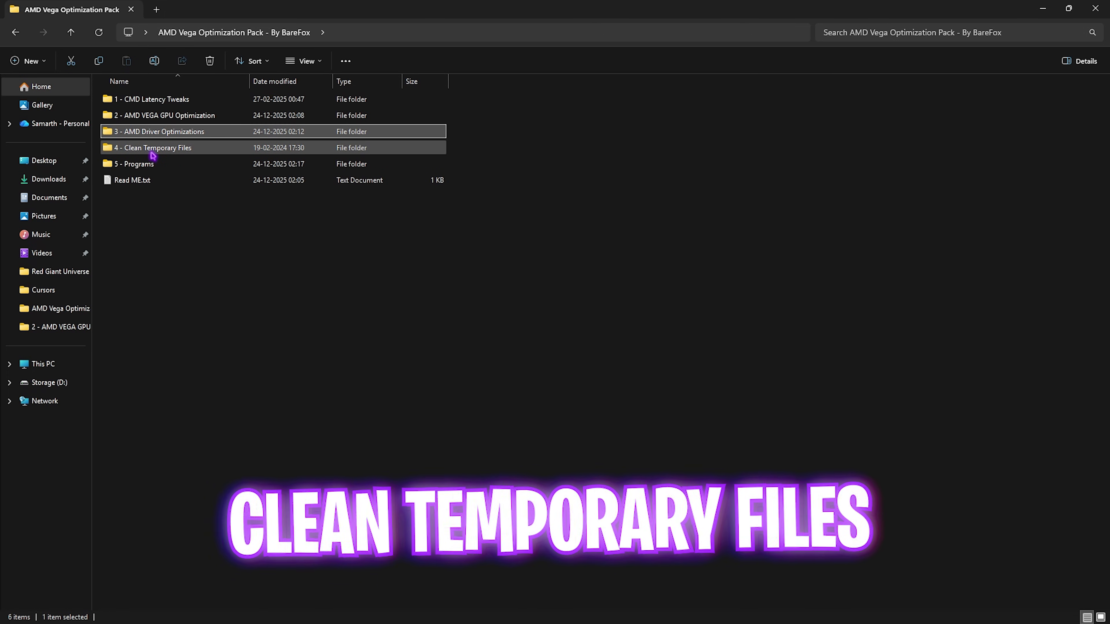
Permanently delete everything in Local Temp, skipping all in-use files
double_click(151, 149)
double_click(146, 101)
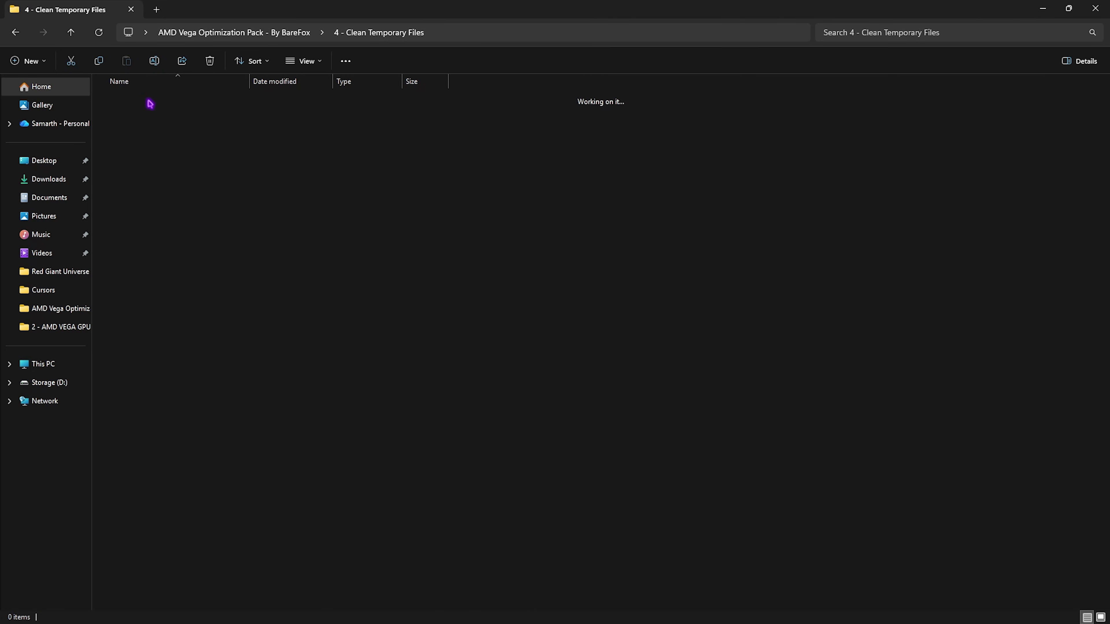
key(ctrl+a)
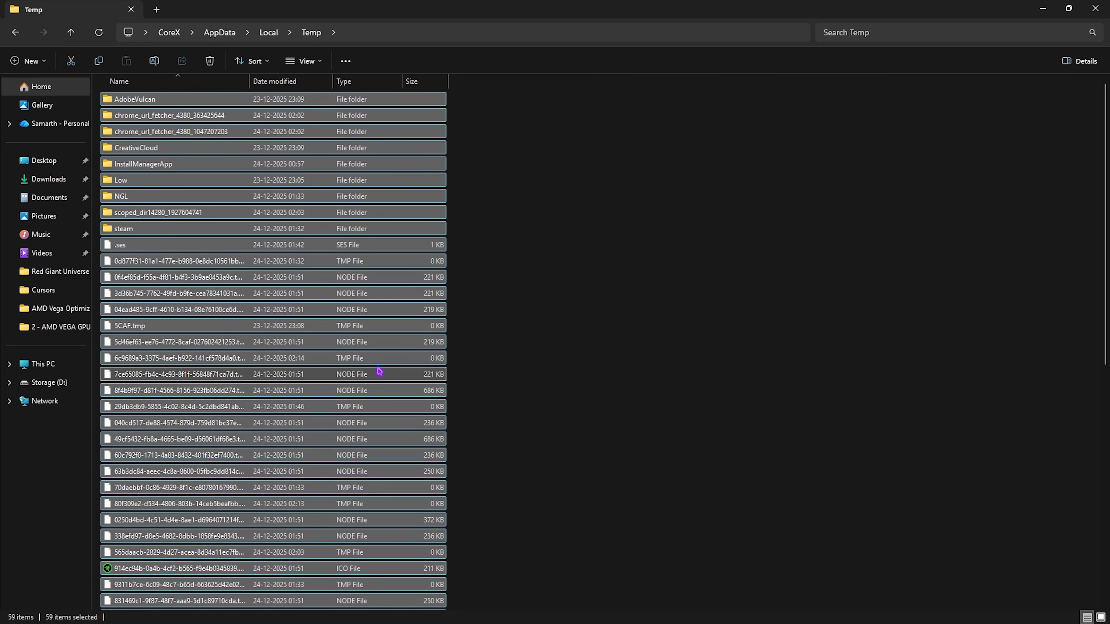
key(shift+Delete)
key(Return)
click(458, 272)
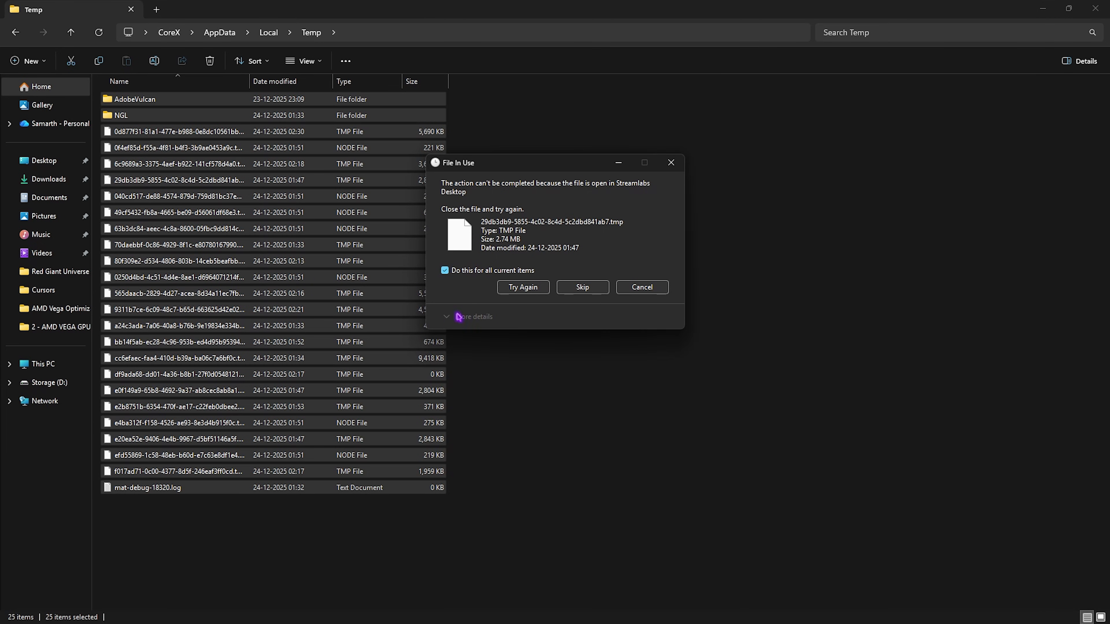
click(523, 287)
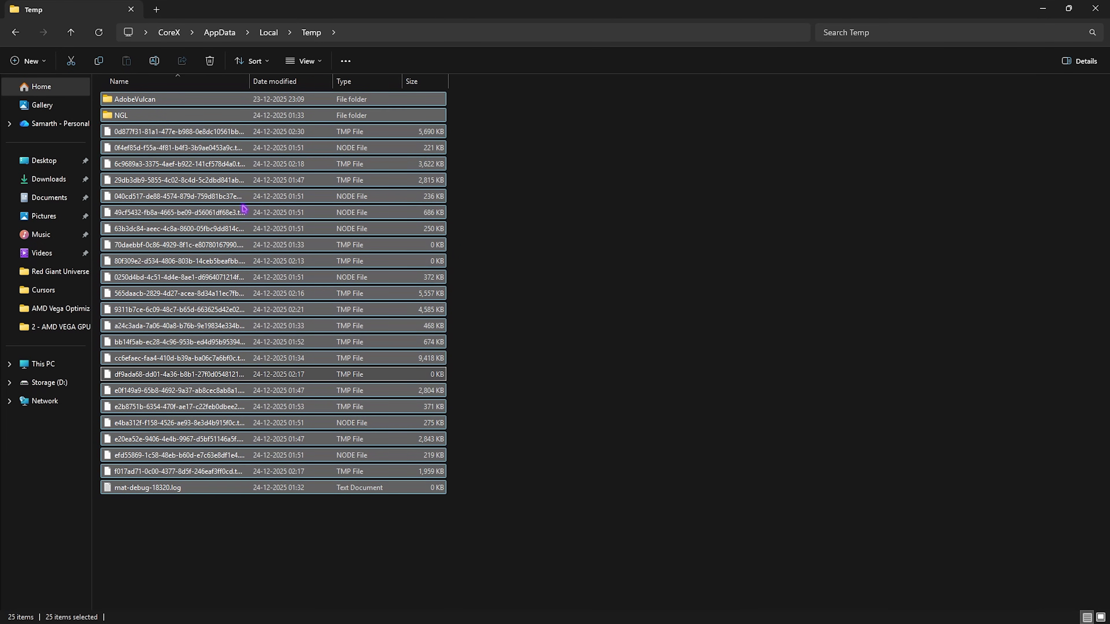
click(584, 269)
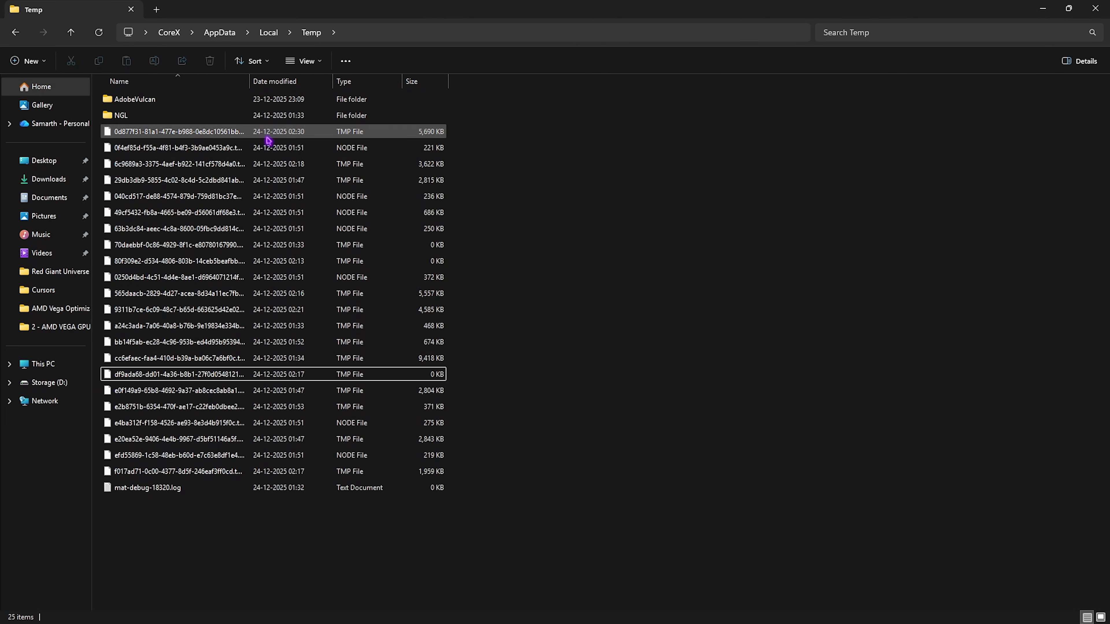
key(alt+Left)
Permanently empty the Windows Temp folder and return to the optimization pack folder
double_click(139, 116)
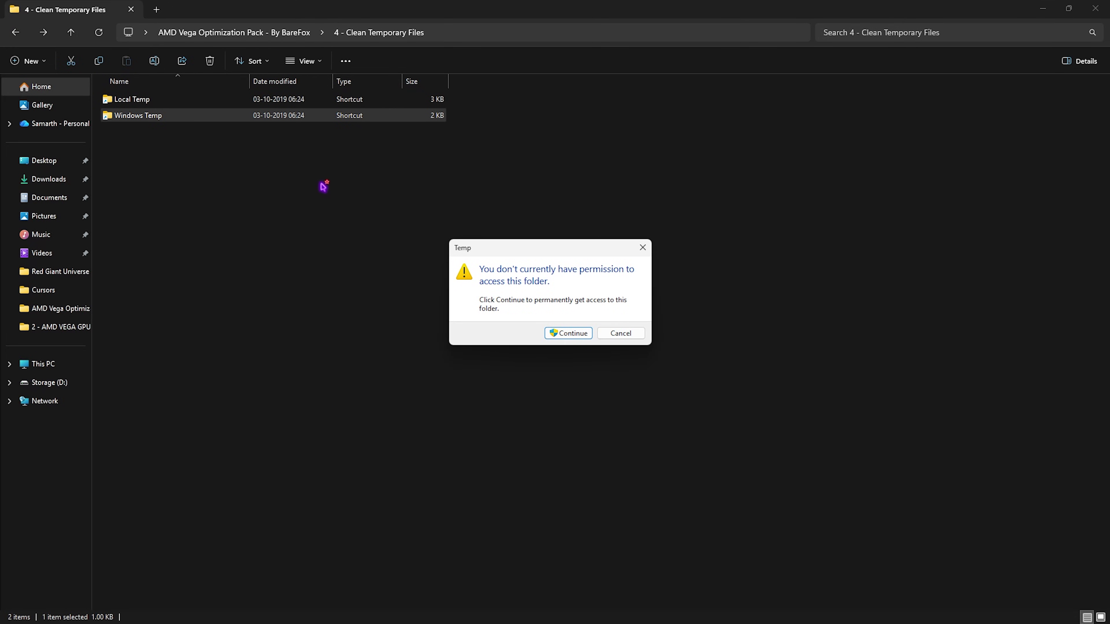
click(565, 335)
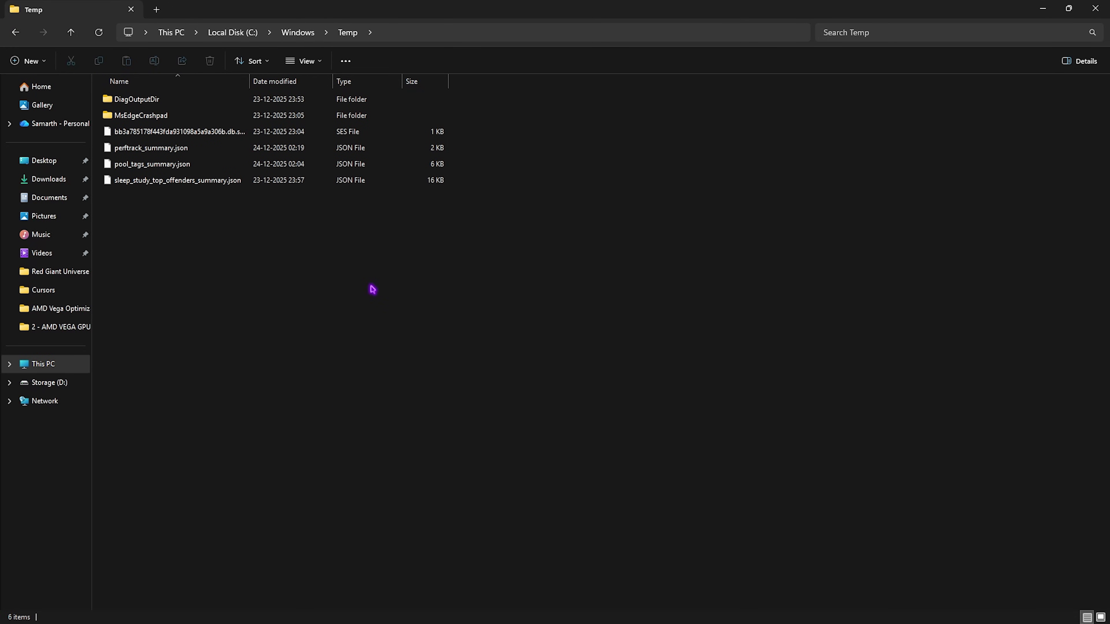
key(ctrl+a)
key(shift+Delete)
key(Return)
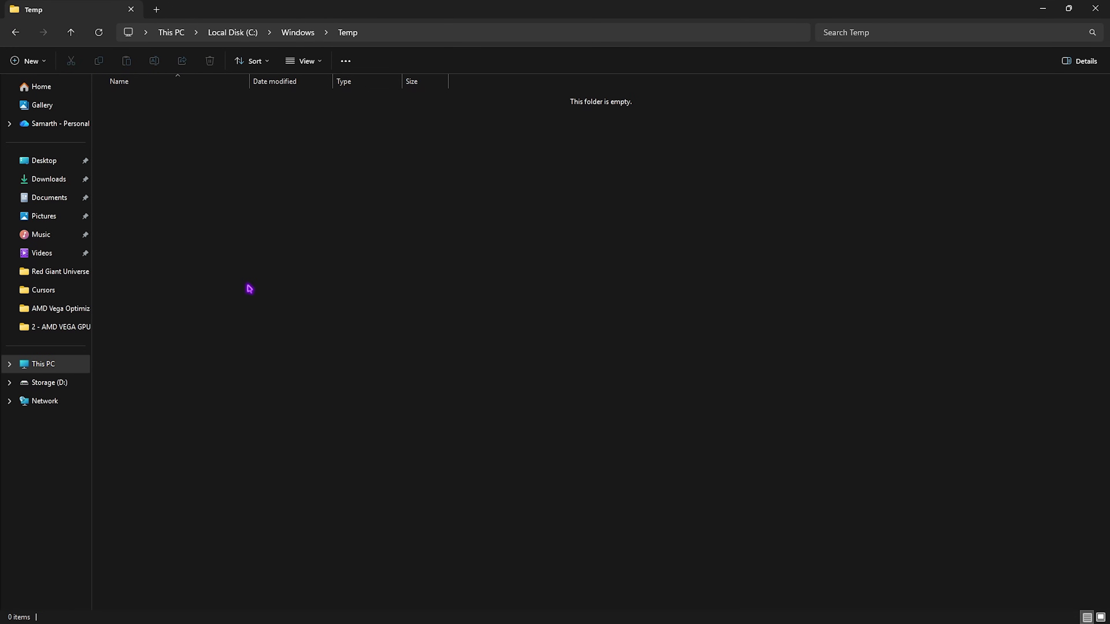
key(alt+Left)
key(alt+Left)
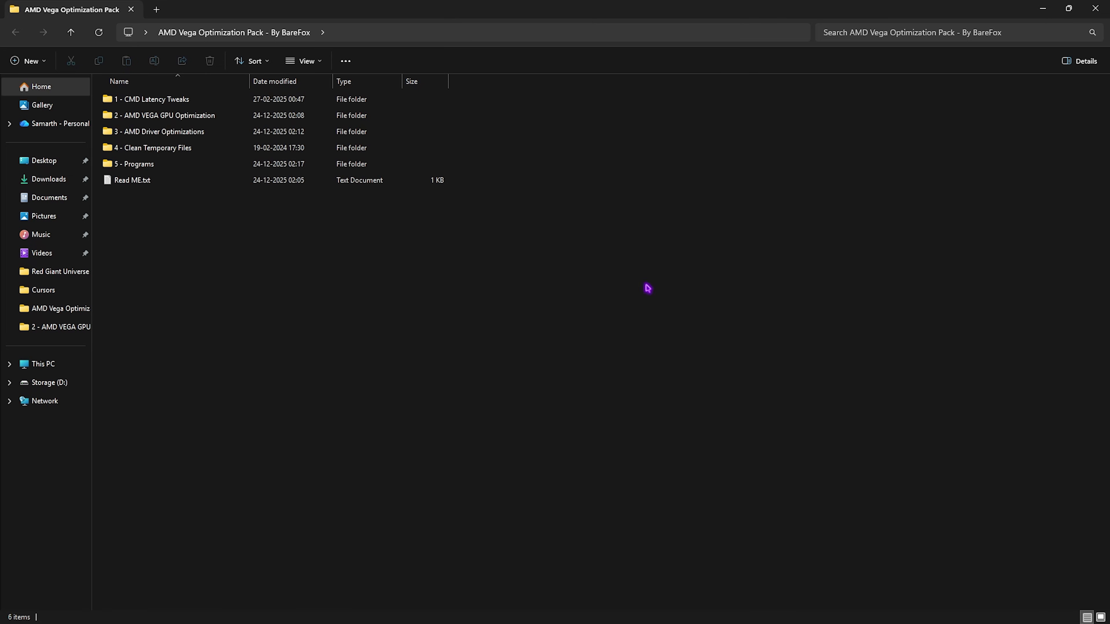
Launch MSI Mode Utility 3.0 as administrator from the 5 - Programs folder
double_click(193, 165)
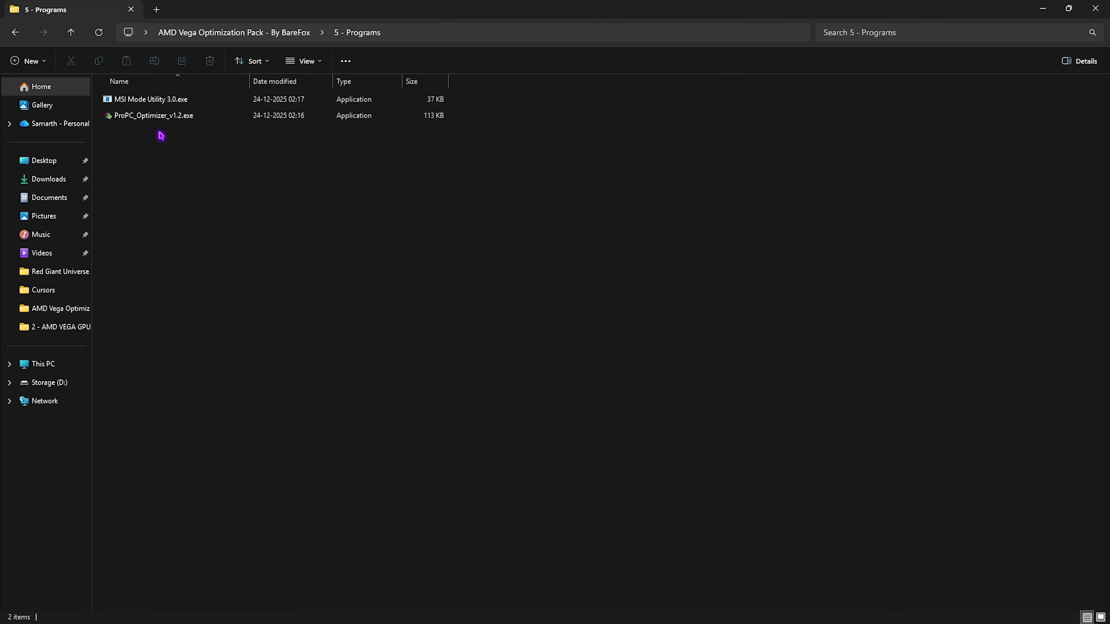
right_click(164, 105)
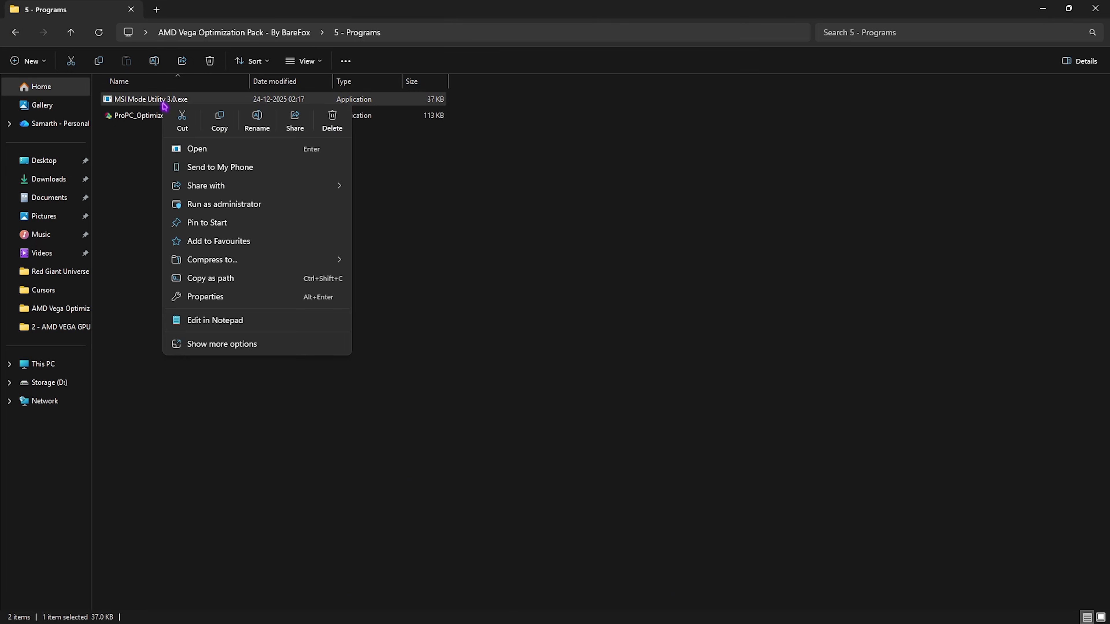
click(230, 205)
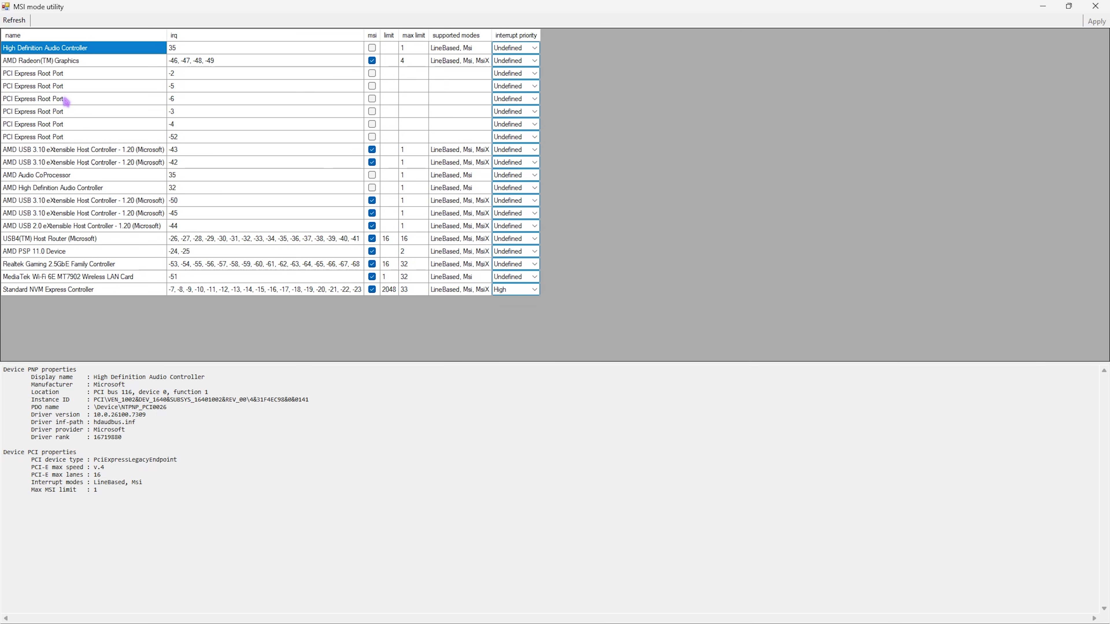
Set AMD Radeon(TM) Graphics interrupt priority to High, apply it, and close the utility
click(70, 72)
click(65, 63)
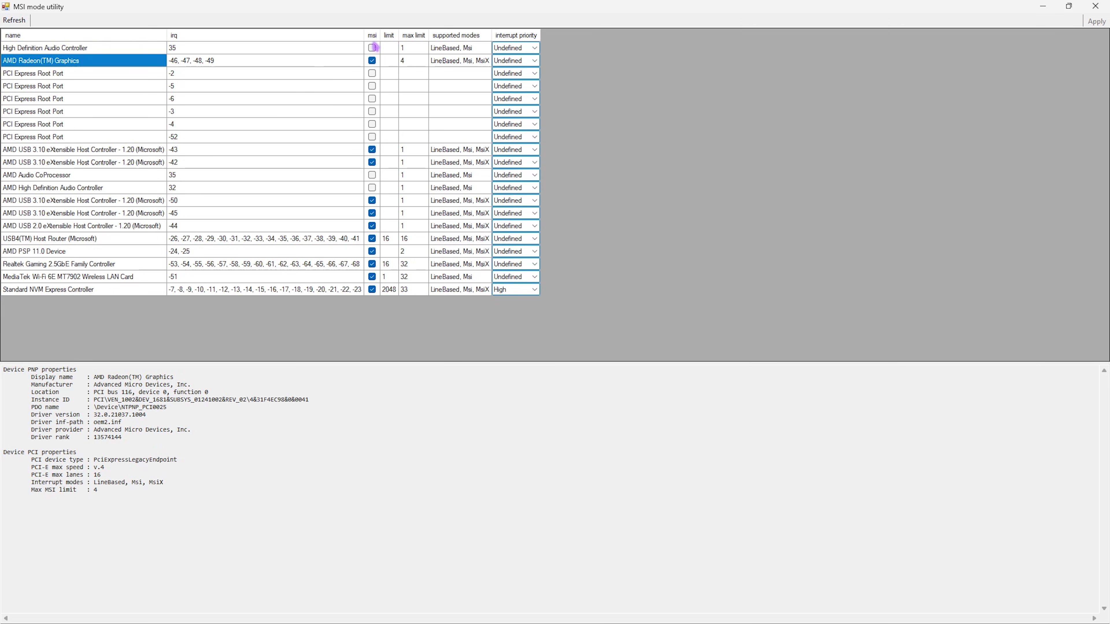
click(533, 61)
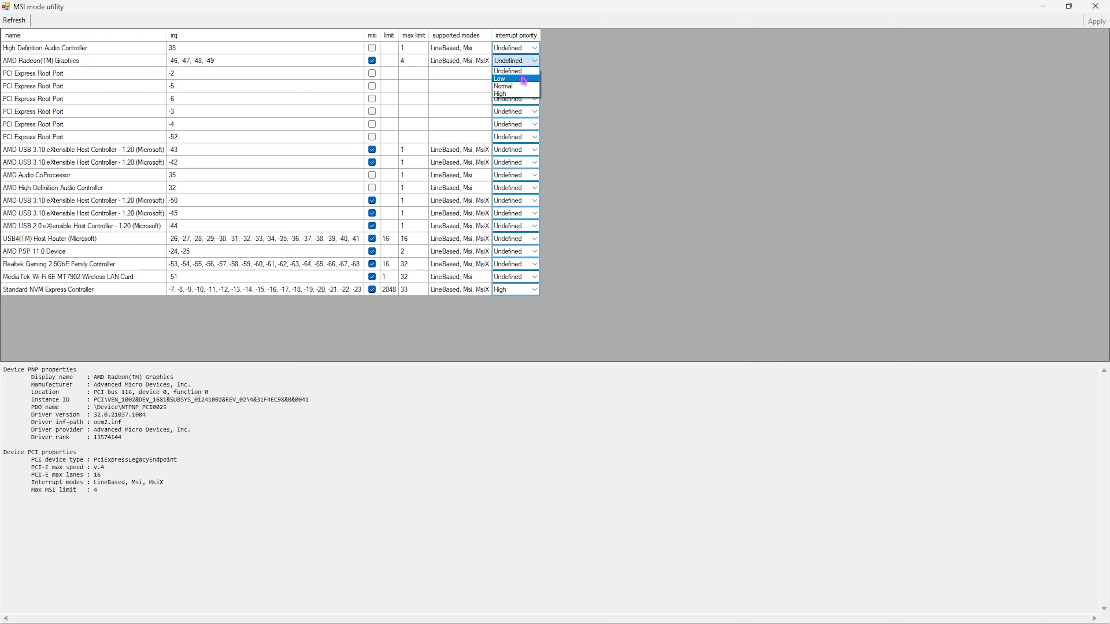
click(507, 100)
click(1100, 22)
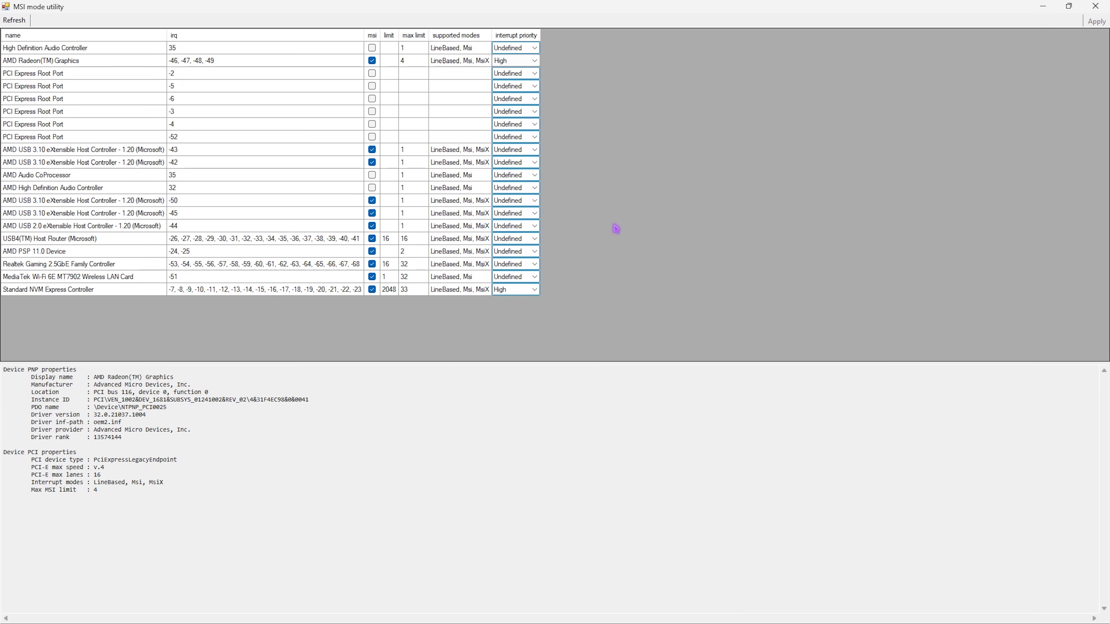
click(1096, 6)
click(167, 123)
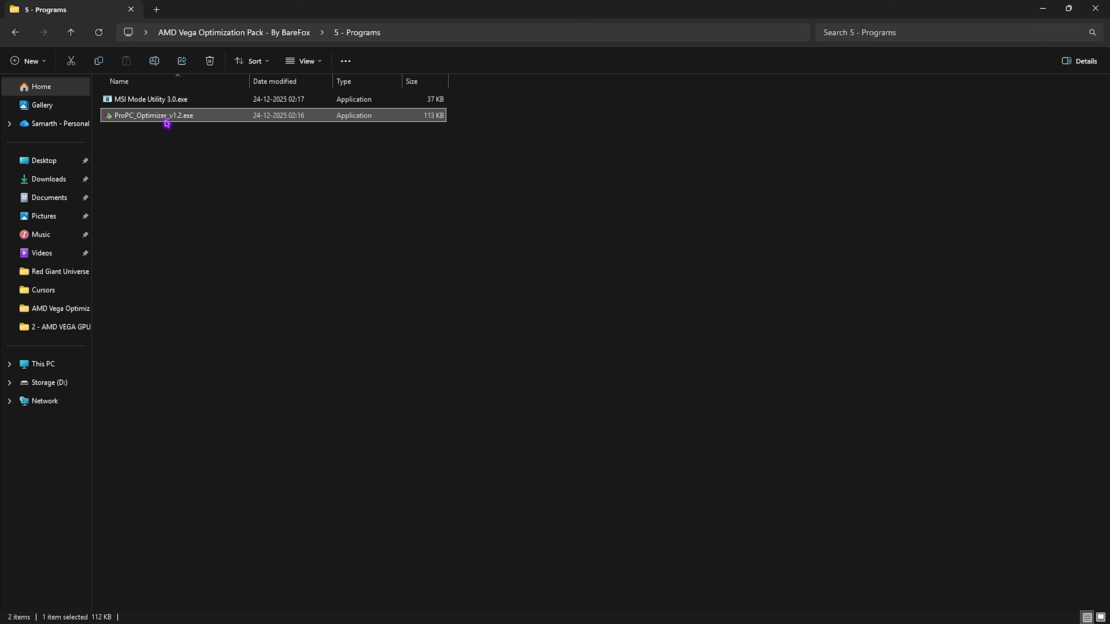
Run ProPC_Optimizer_v1.2.exe as administrator and start its optimization run
right_click(167, 123)
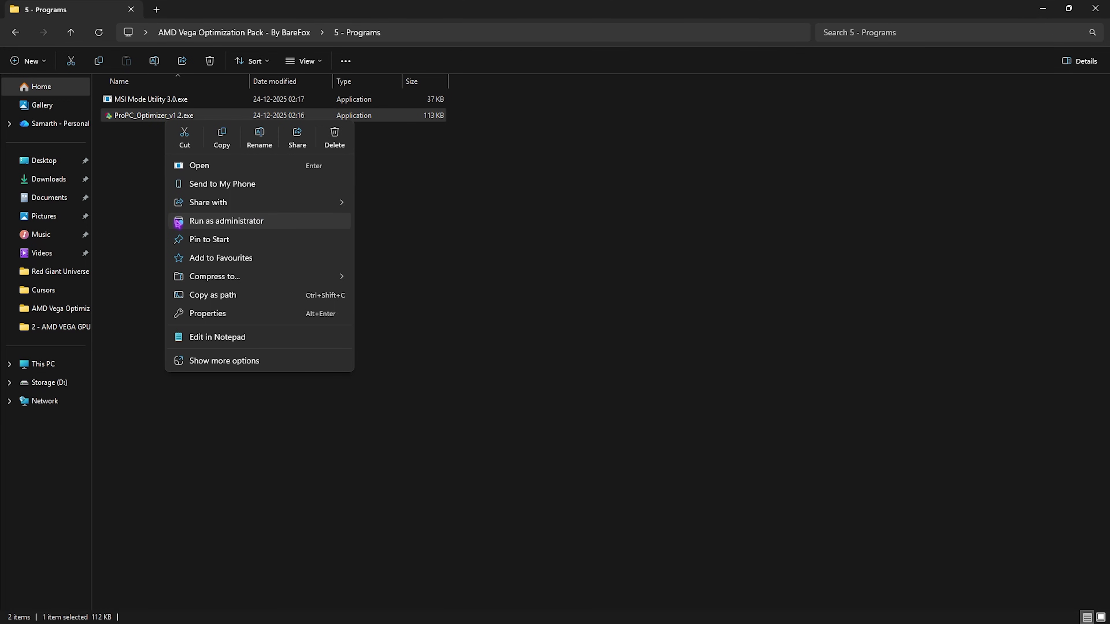
click(198, 225)
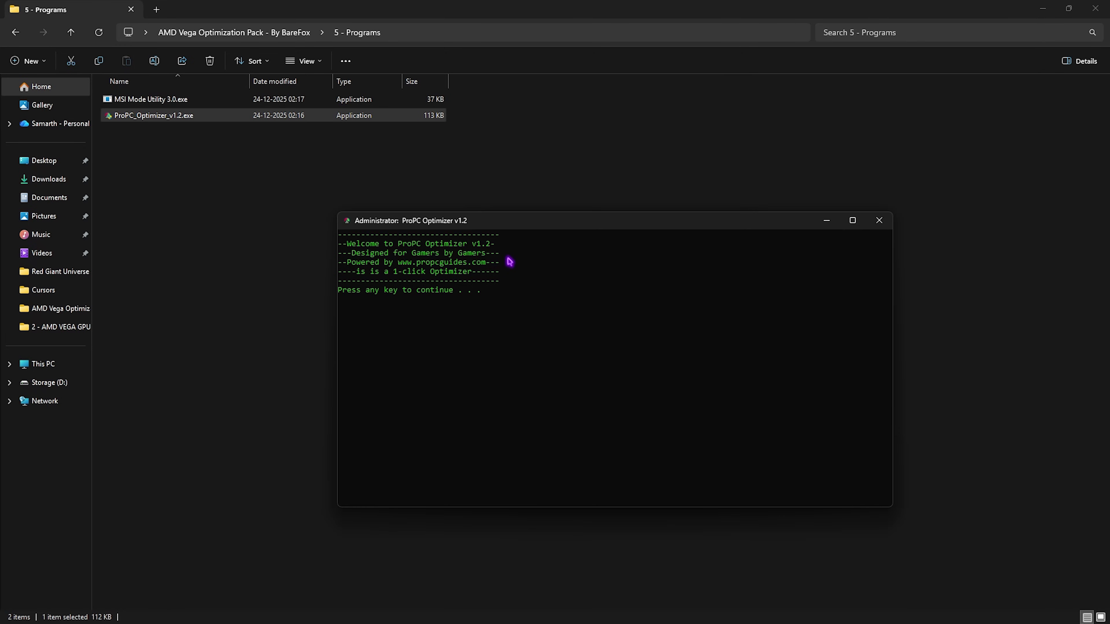
key(Return)
key(Return)
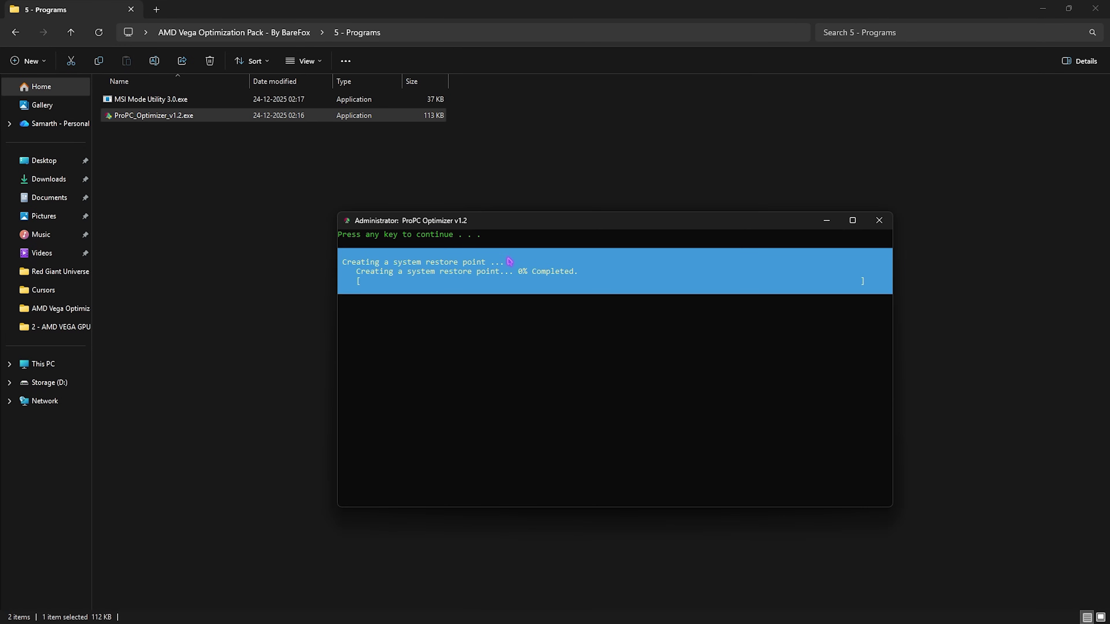
key(Return)
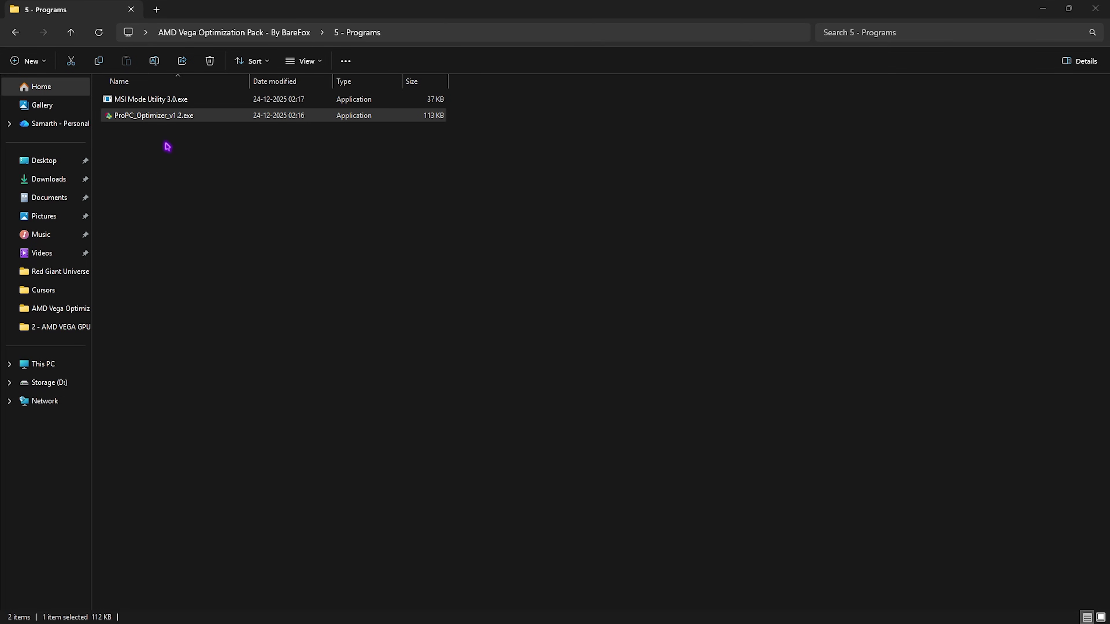
After the optimizer finishes, close File Explorer to return to the desktop
click(194, 118)
key(super)
key(super)
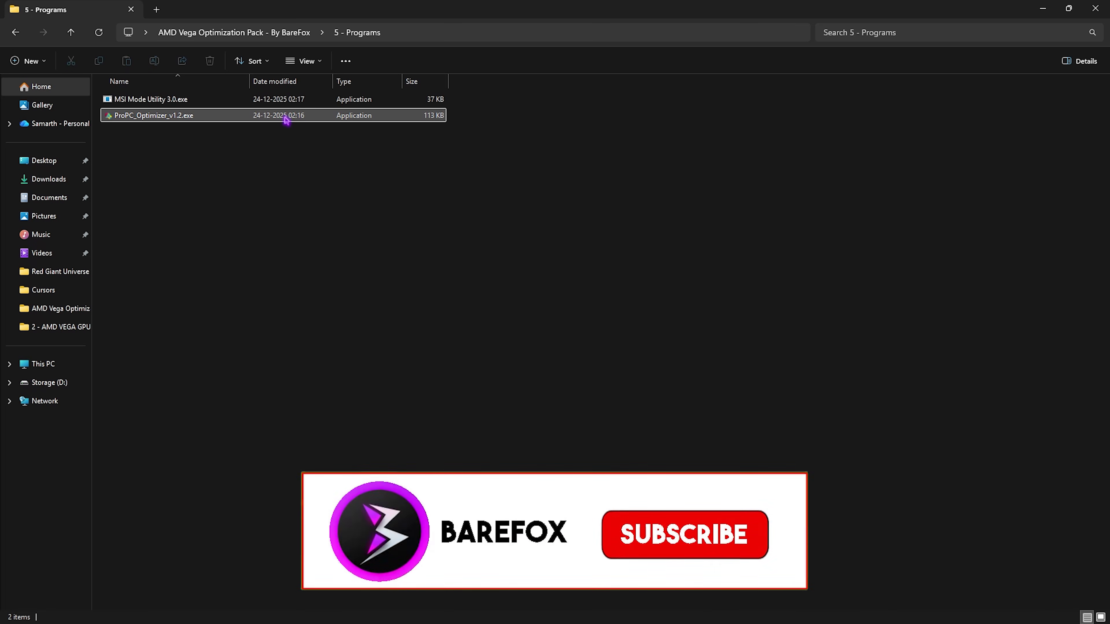
click(1093, 7)
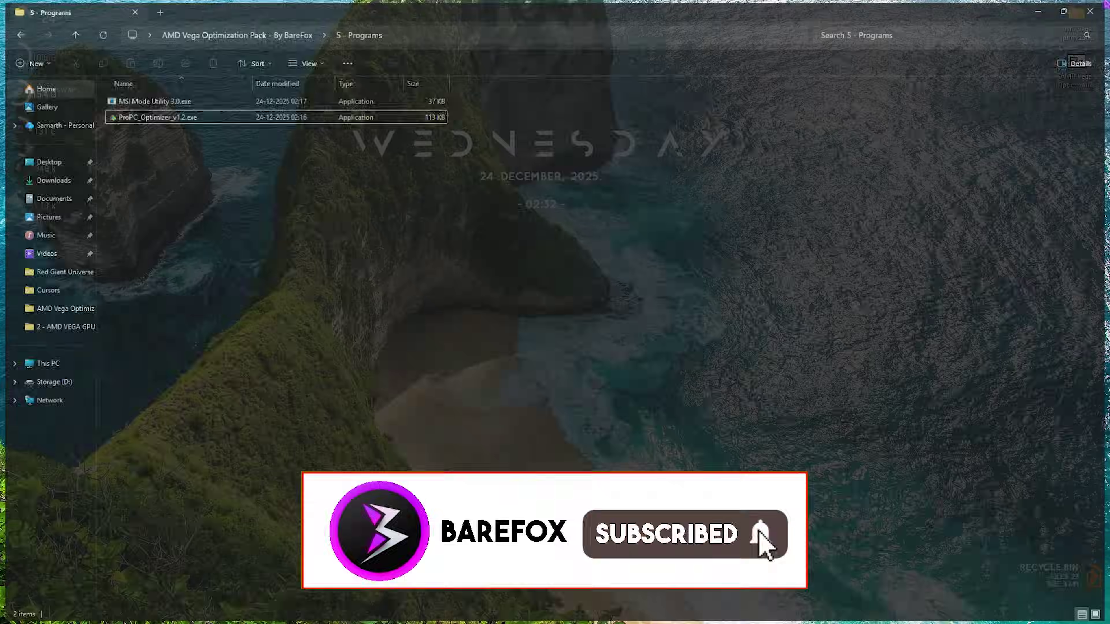